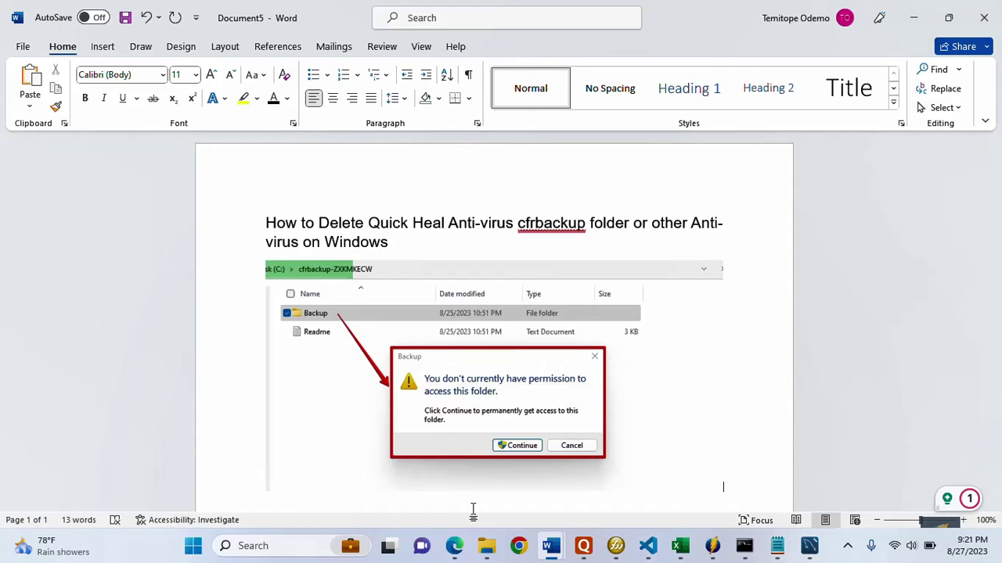
Switch to File Explorer and open Local Disk (C:) from This PC
mouse_move(492, 552)
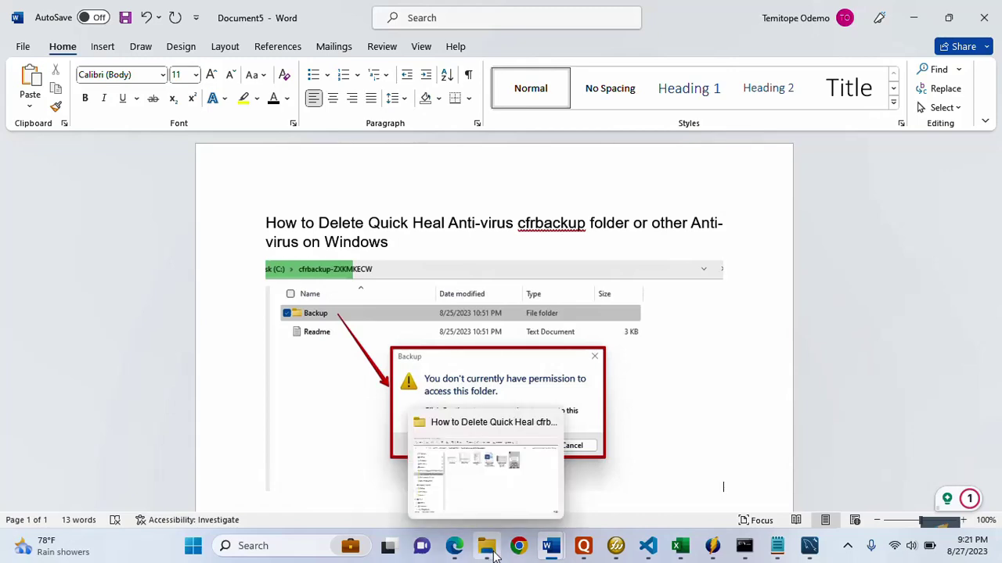
click(690, 328)
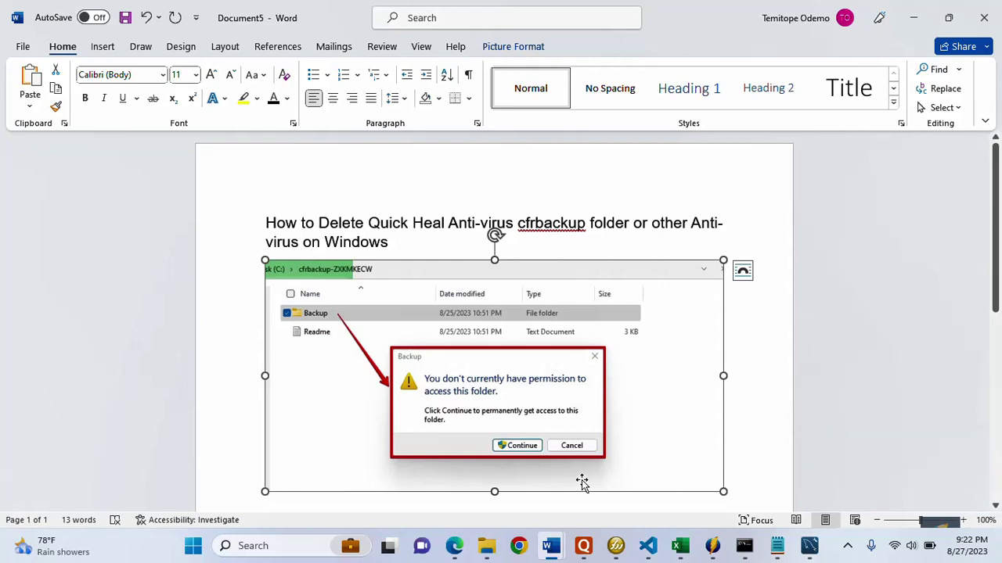
mouse_move(486, 551)
click(458, 479)
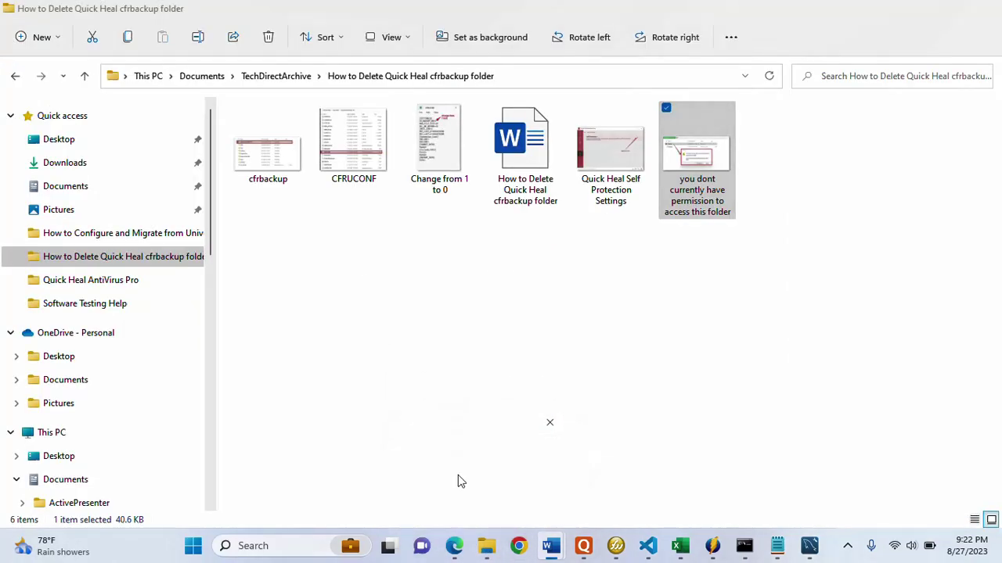
click(47, 441)
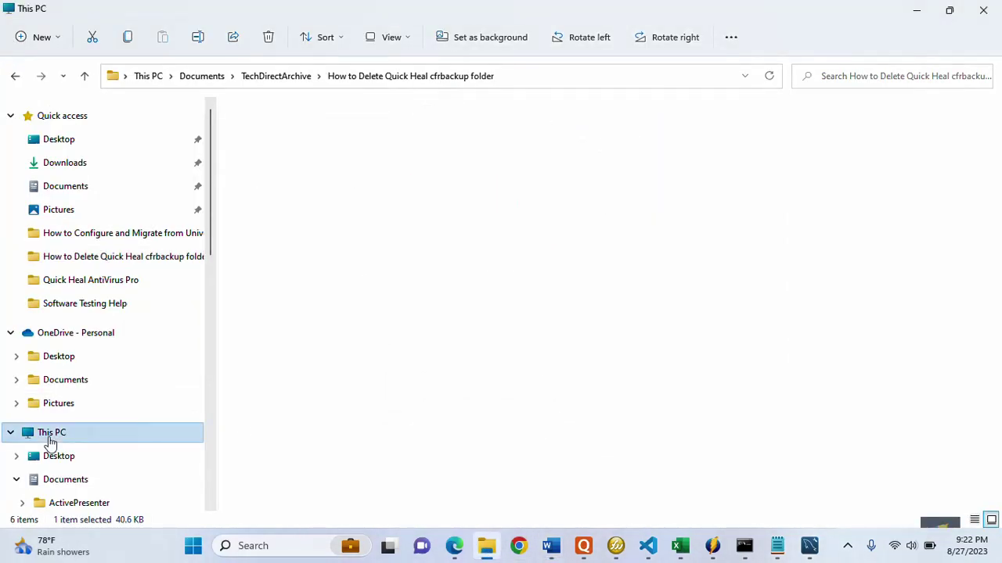
click(330, 219)
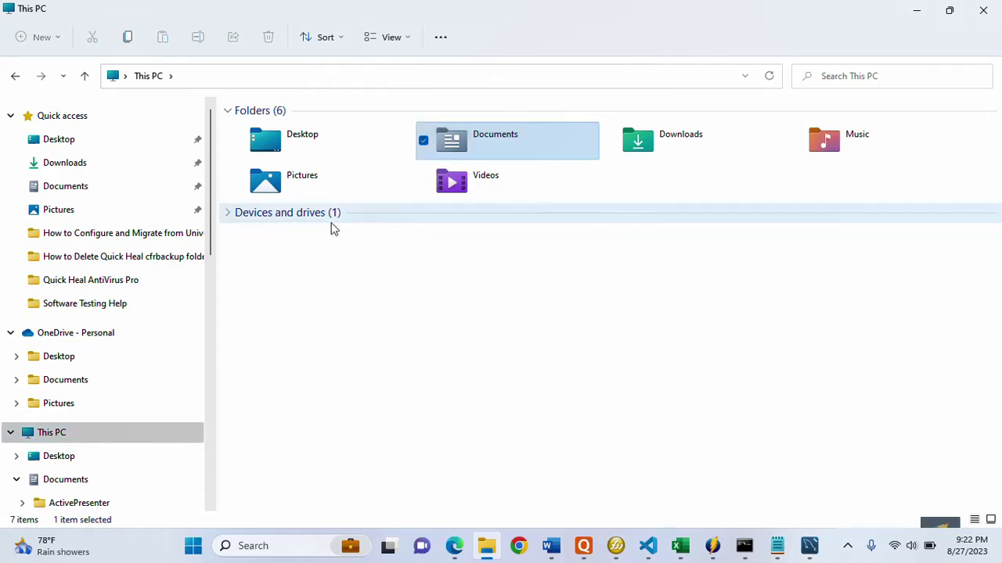
double_click(67, 436)
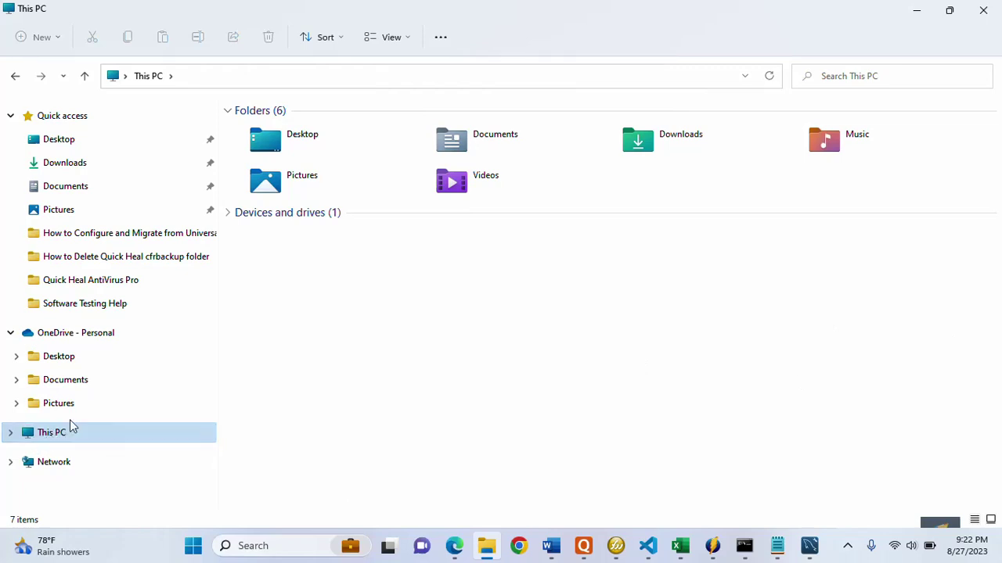
click(14, 78)
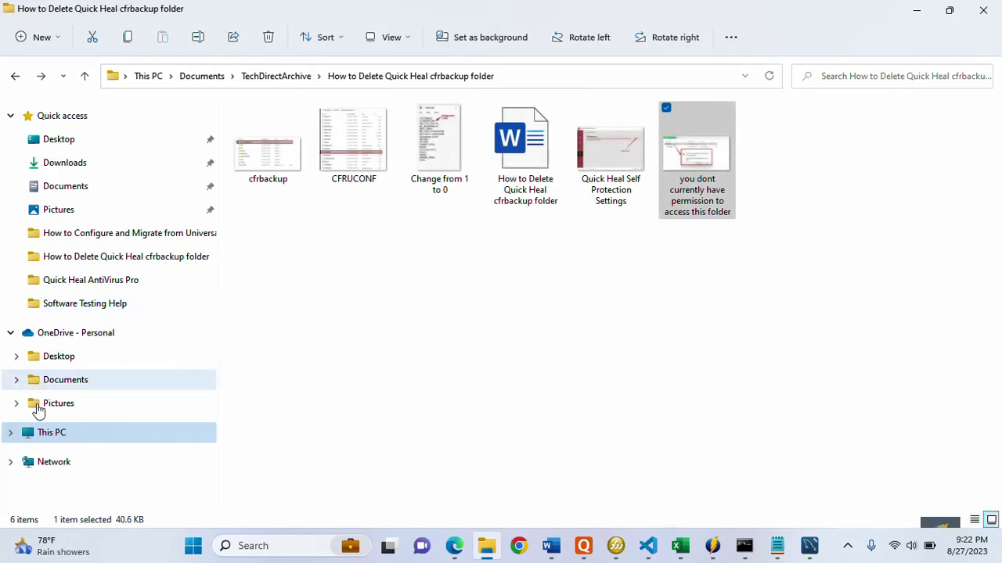
click(44, 435)
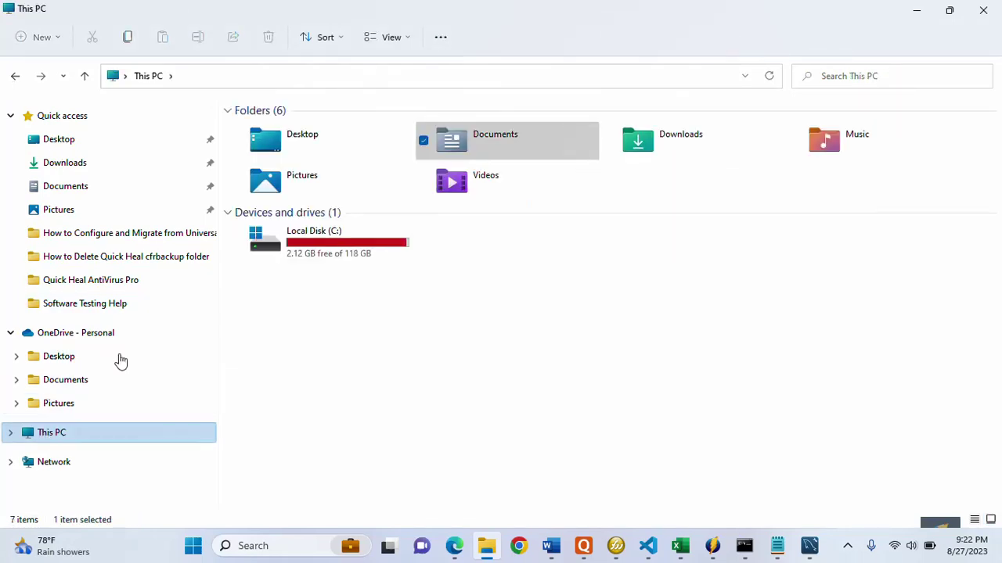
double_click(330, 238)
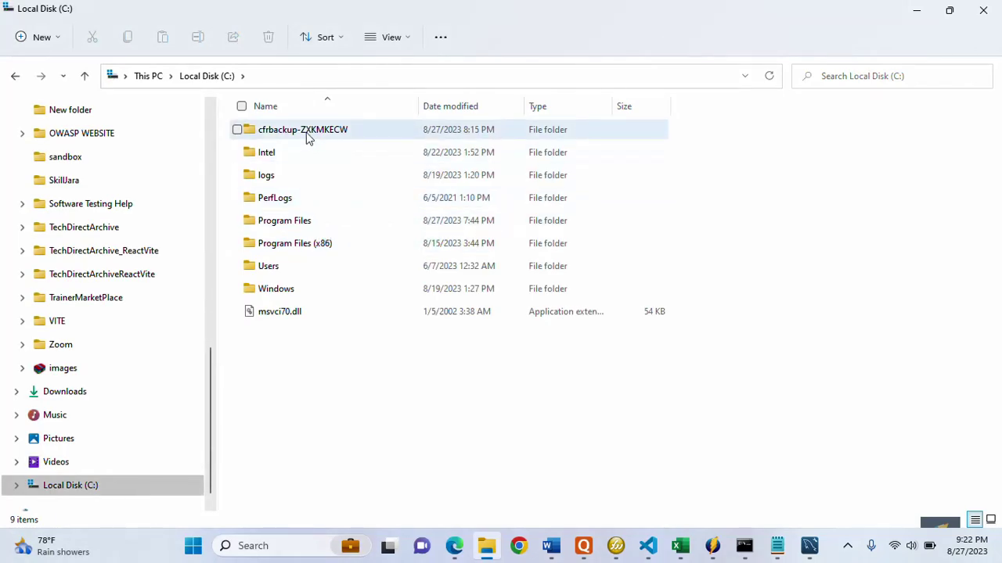
Try to delete the cfrbackup-ZXKMKECW folder from Local Disk (C:) with administrator permission, and dismiss the access dialog
mouse_move(280, 134)
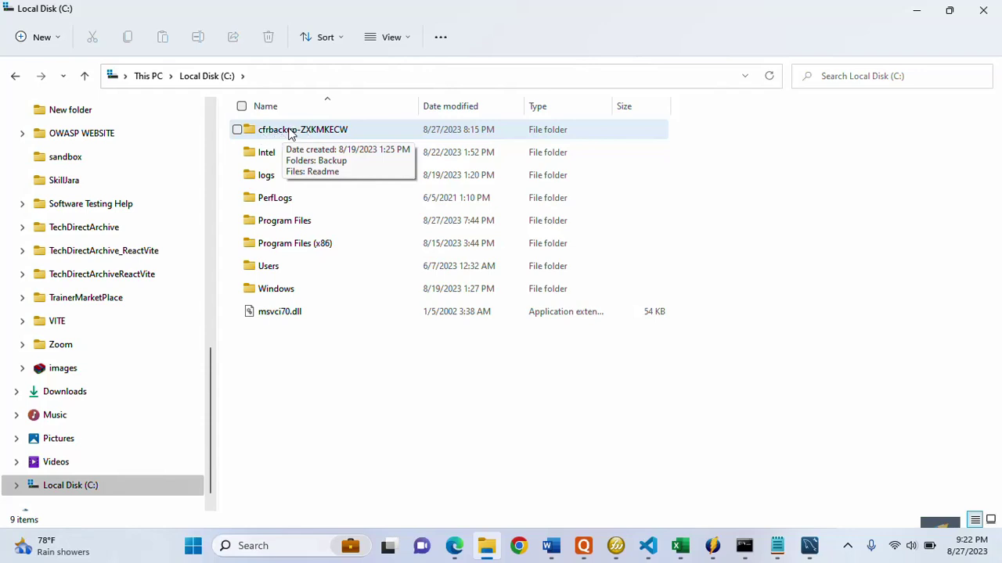
click(289, 134)
right_click(289, 131)
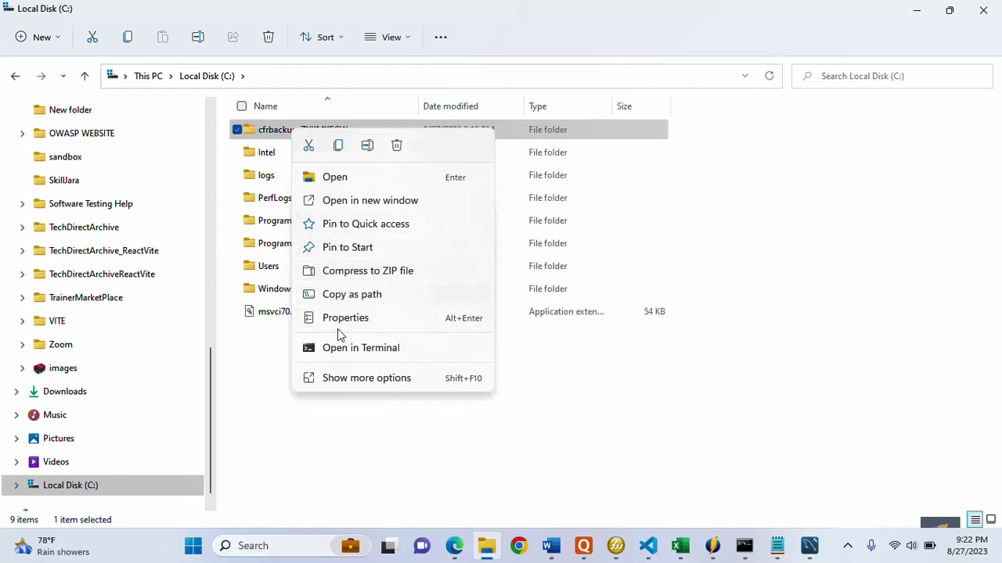
click(356, 382)
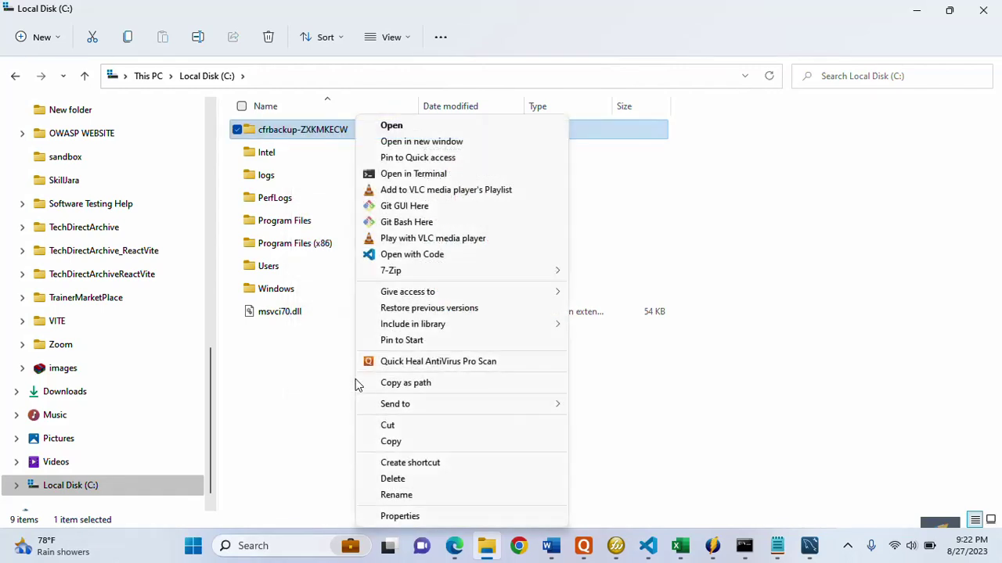
click(391, 479)
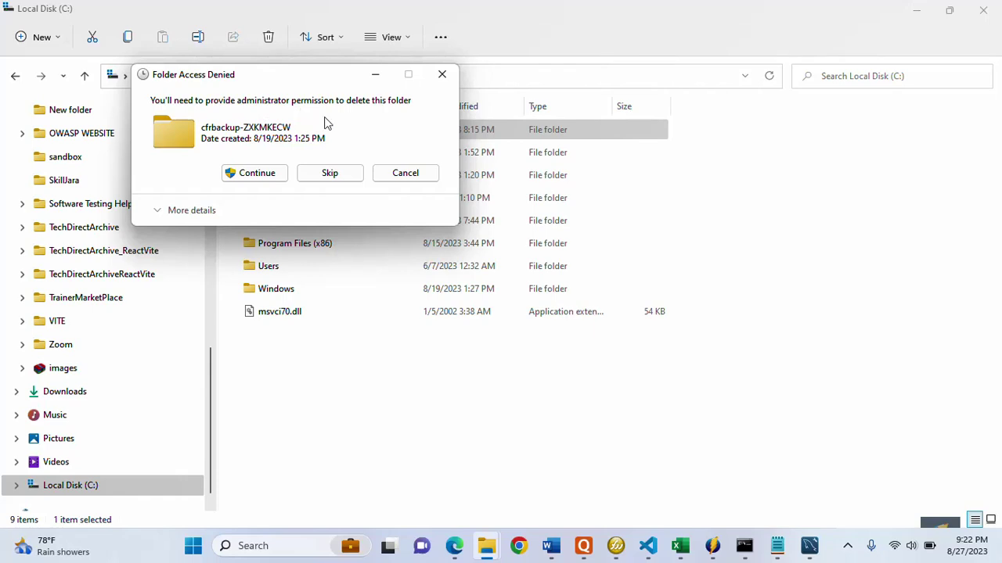
click(263, 176)
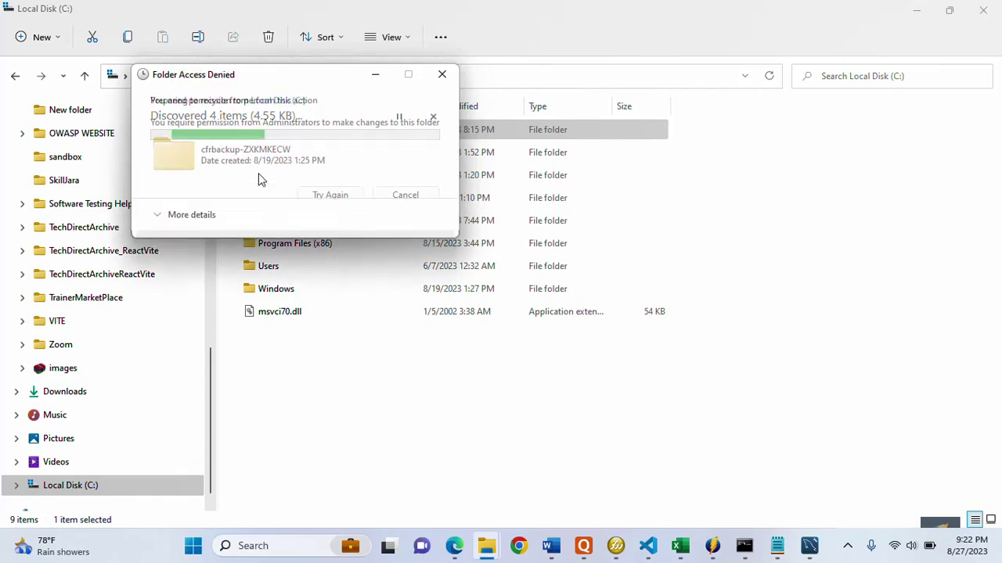
click(442, 74)
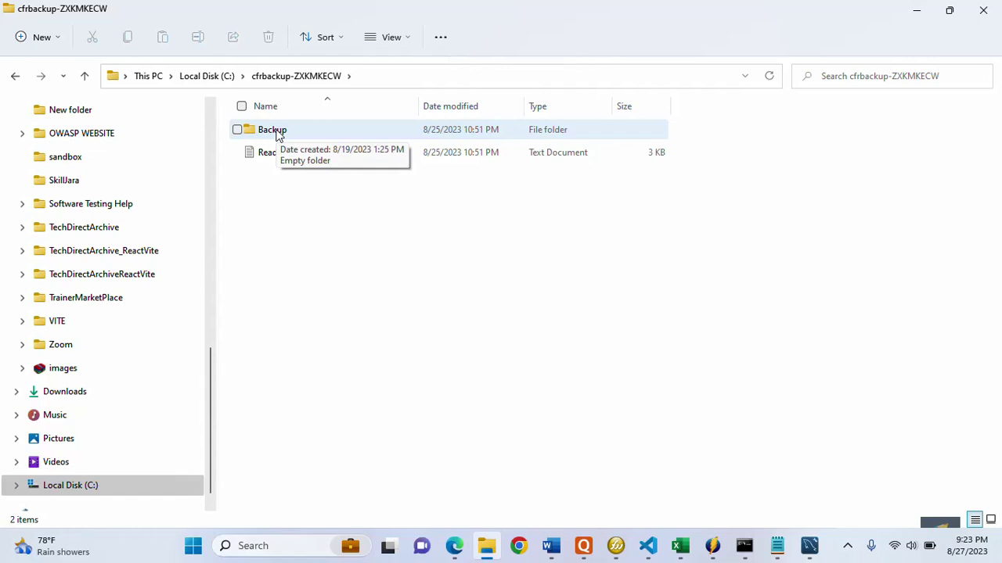
Try to delete and then open the Backup folder inside cfrbackup-ZXKMKECW, cancelling the permission dialogs
click(277, 135)
right_click(278, 135)
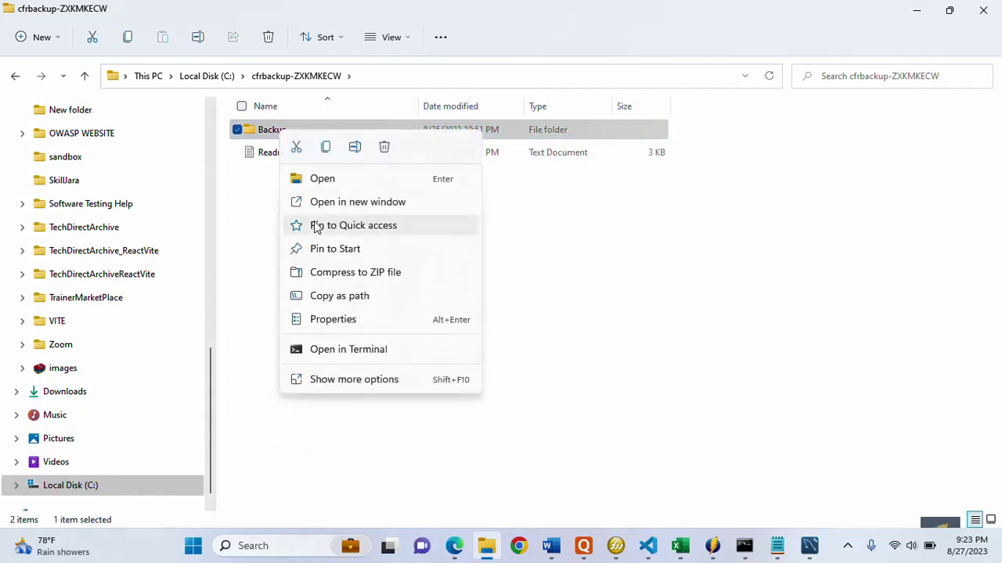
click(350, 380)
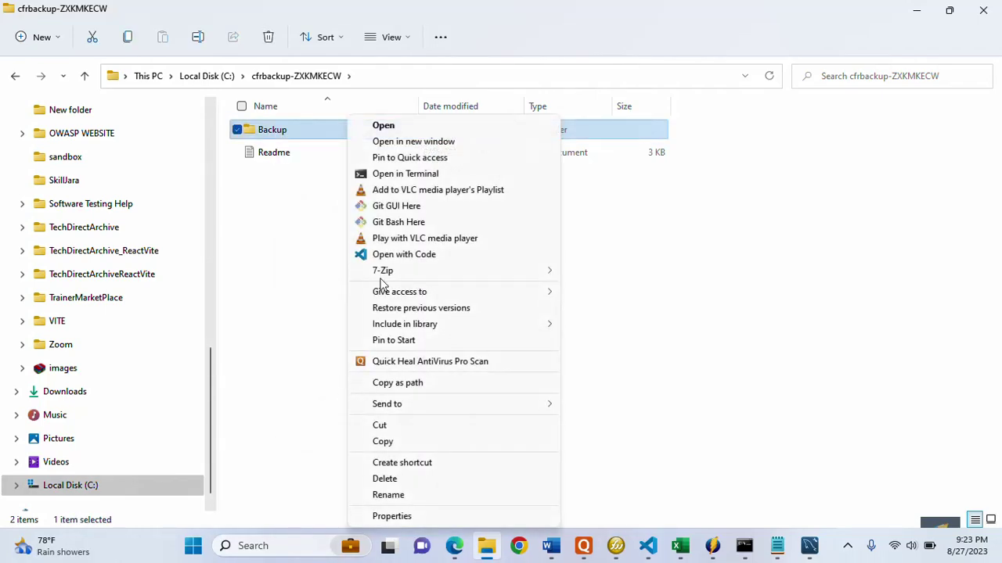
click(404, 480)
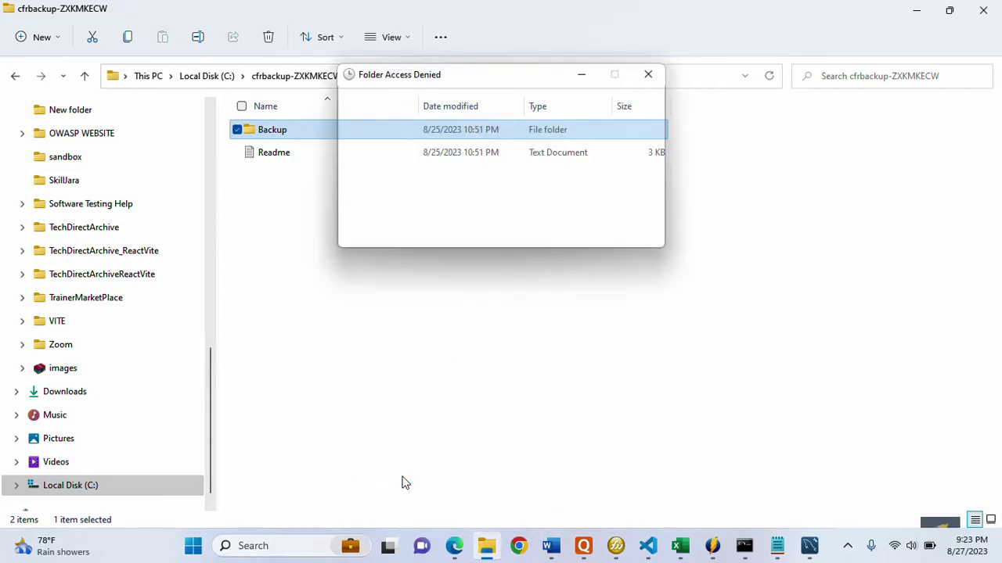
click(464, 173)
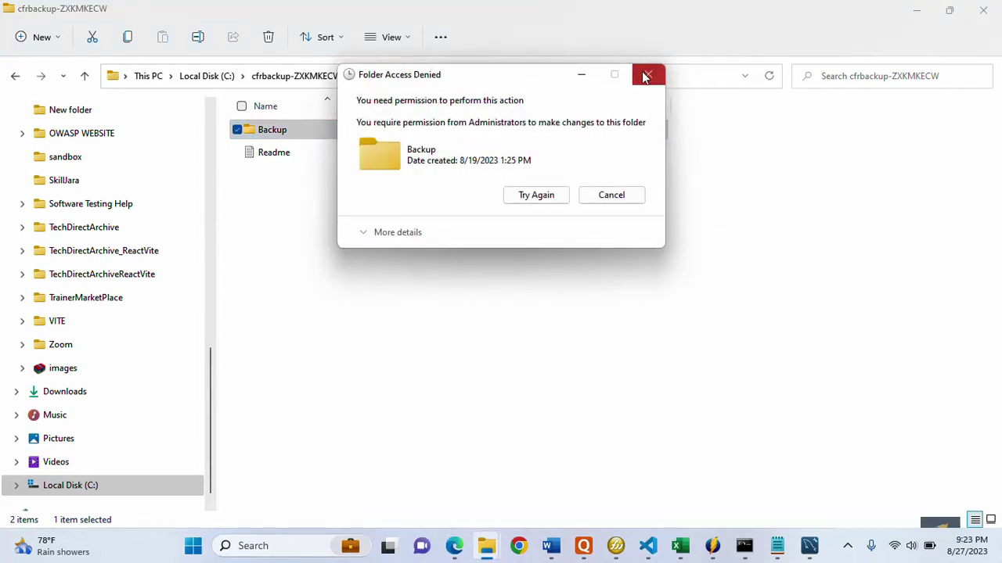
key(Escape)
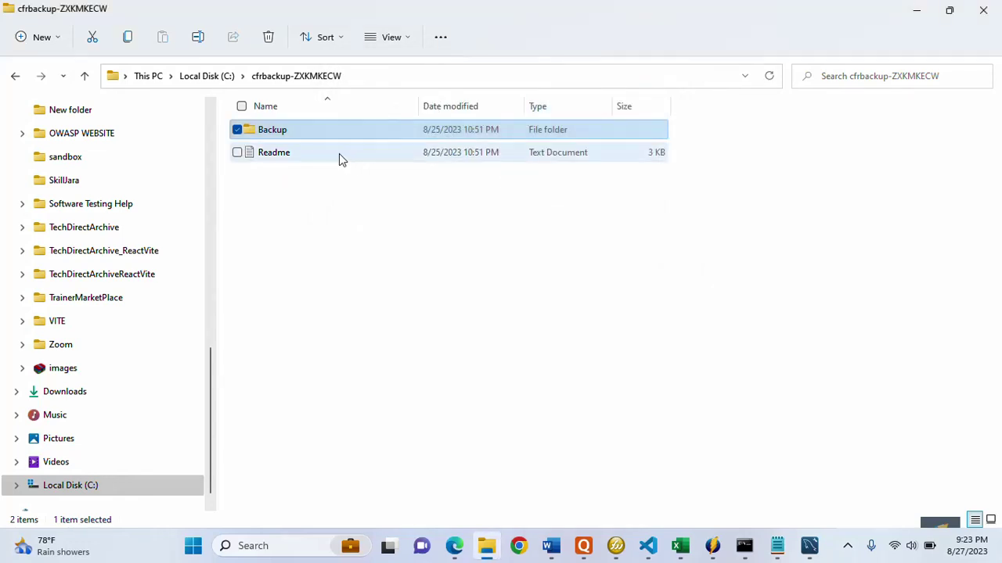
double_click(308, 132)
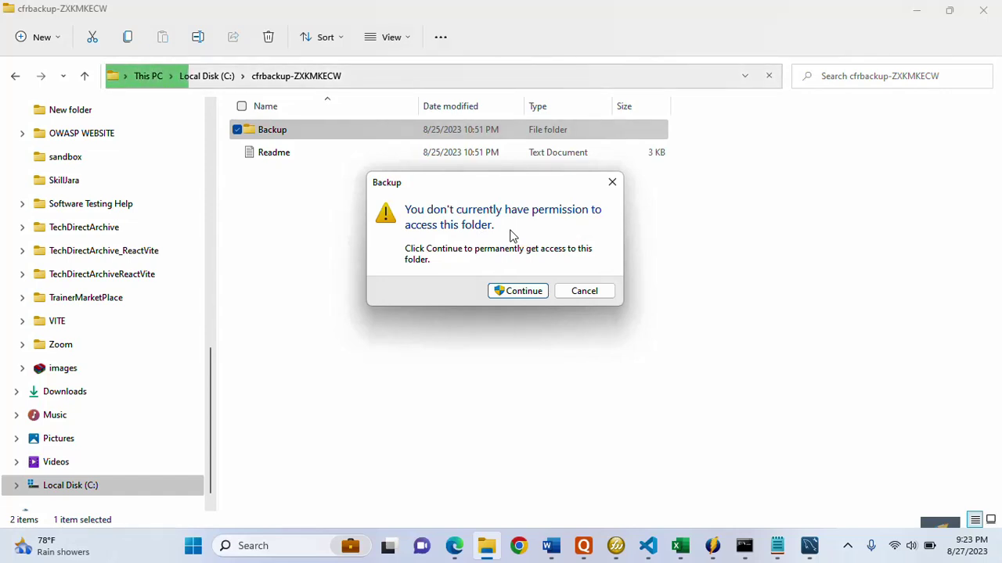
click(583, 291)
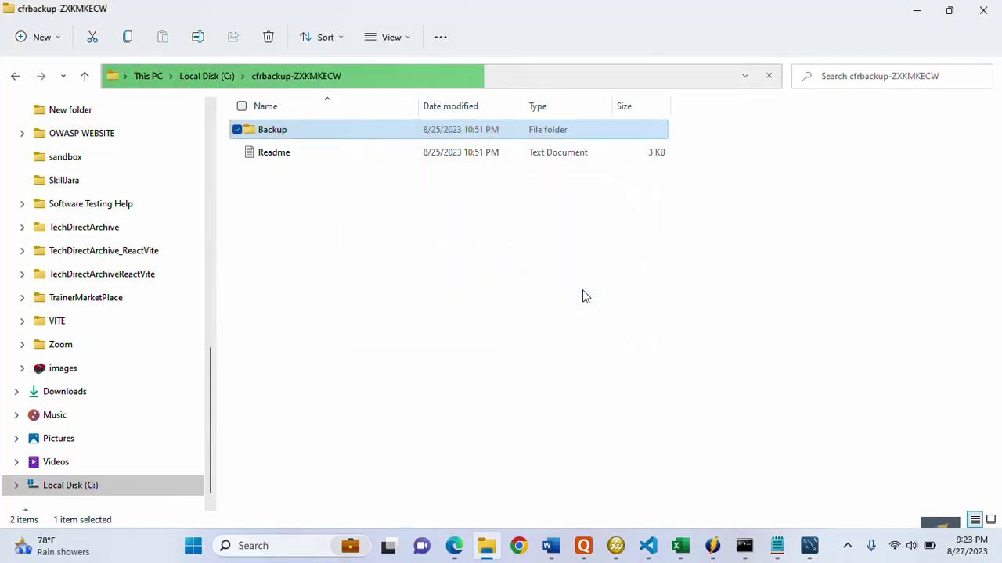
Switch to Quick Heal AntiVirus Pro, turn off Self Protection with confirmation, and minimize its window
click(583, 546)
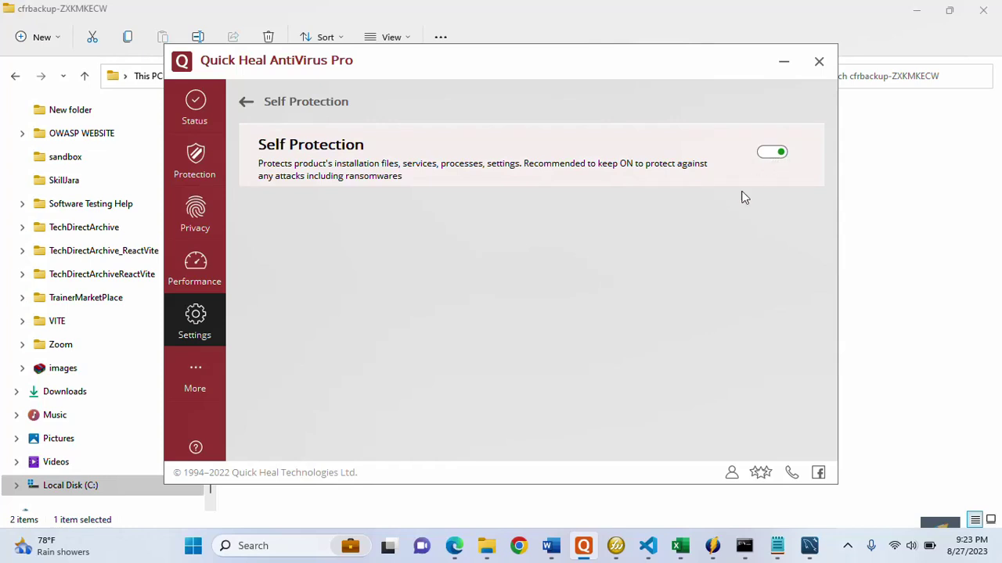
click(772, 152)
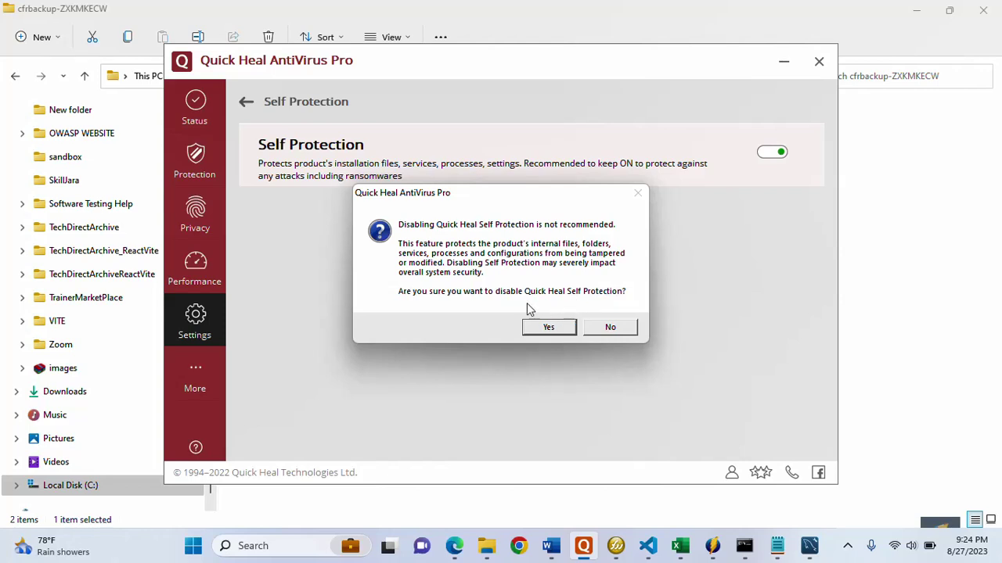
click(544, 327)
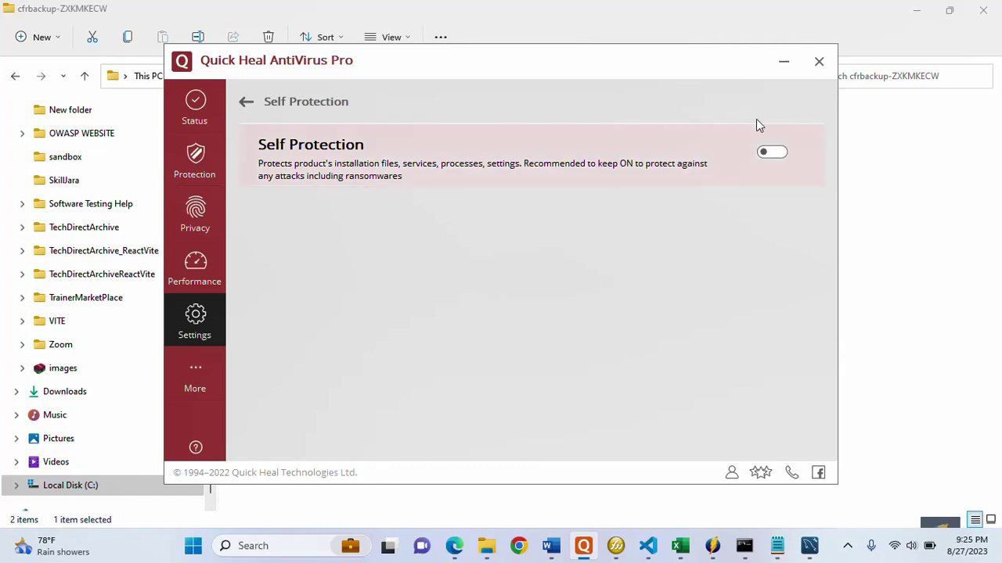
click(784, 66)
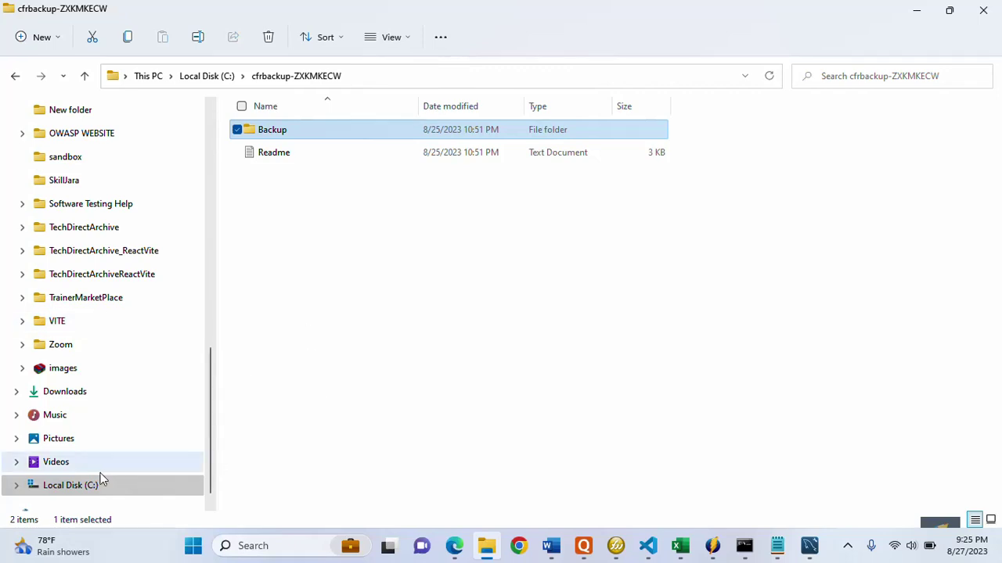
Open the folder C:\Program Files\Quick Heal\Quick Heal AntiVirus Pro in File Explorer
click(48, 486)
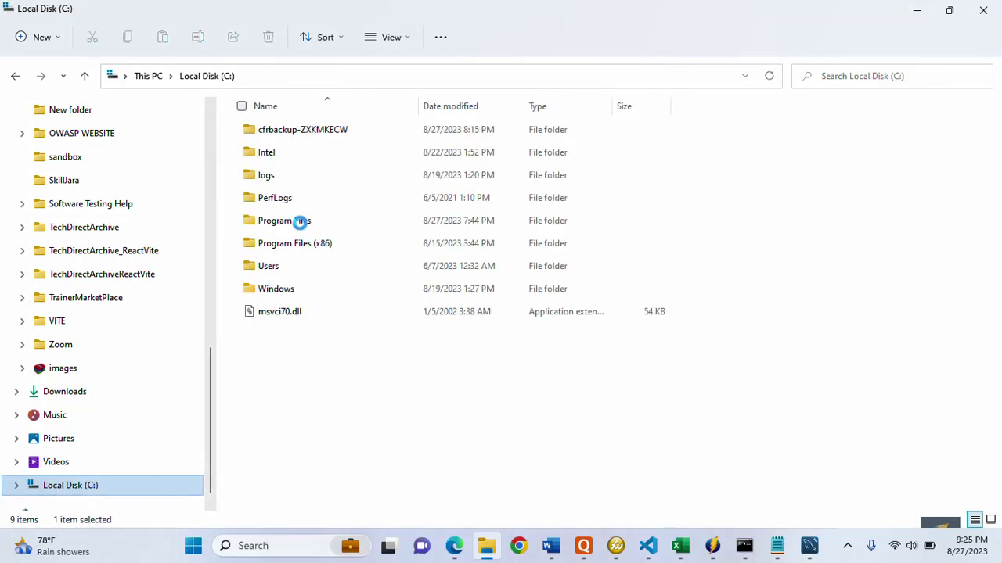
double_click(301, 225)
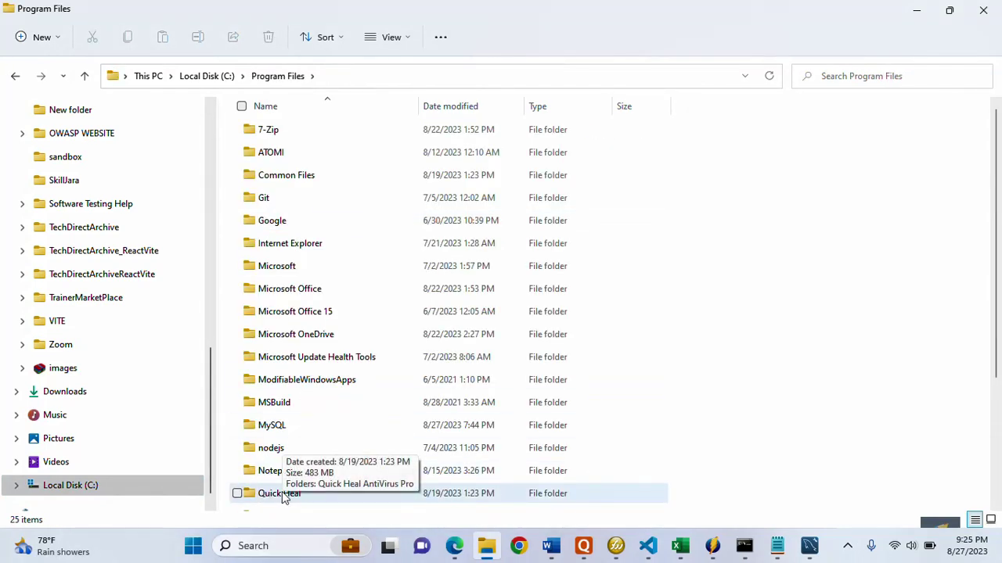
double_click(282, 493)
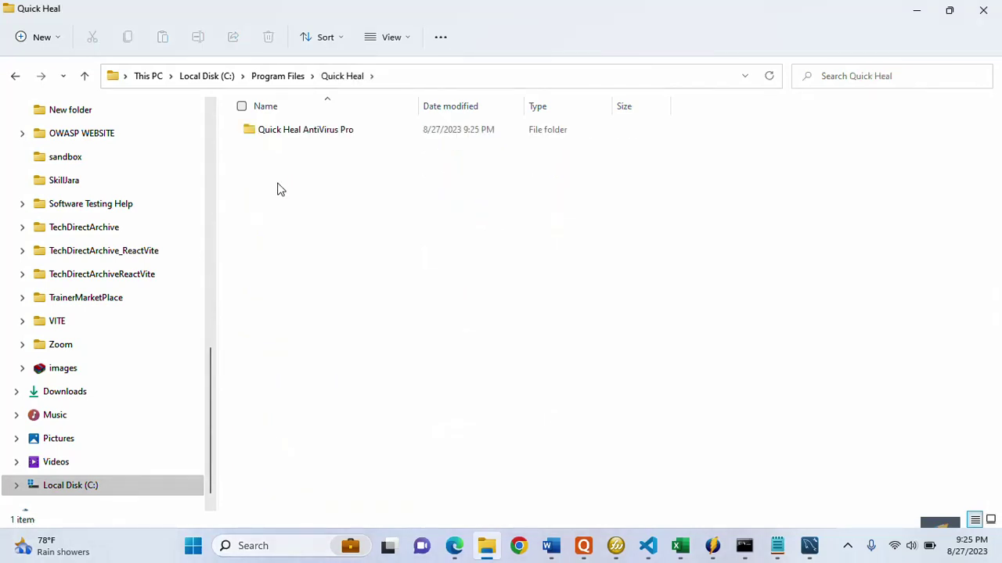
double_click(274, 132)
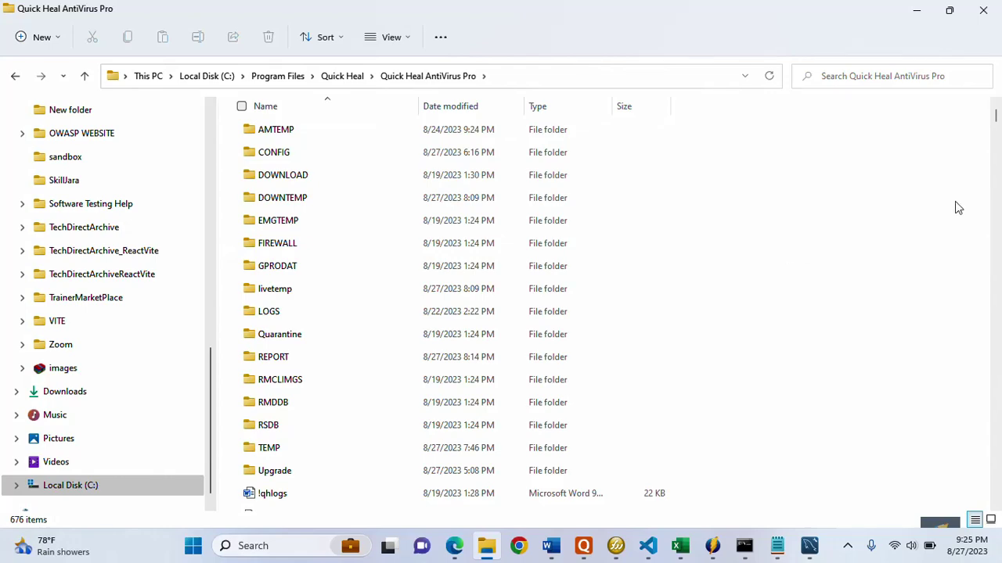
Open the CFRUCONF configuration settings file from the Quick Heal AntiVirus Pro folder in Notepad
drag(996, 118, 995, 217)
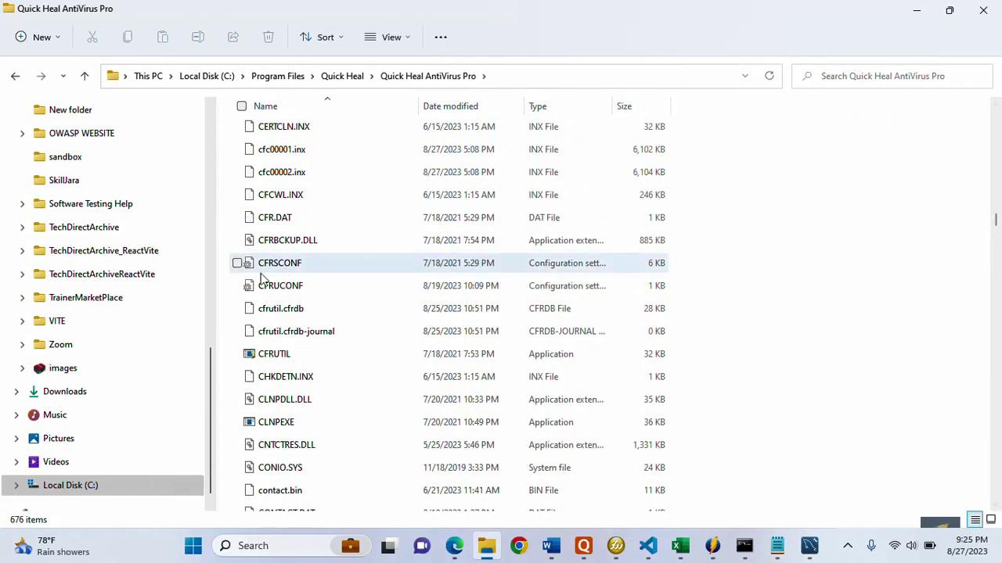
click(285, 289)
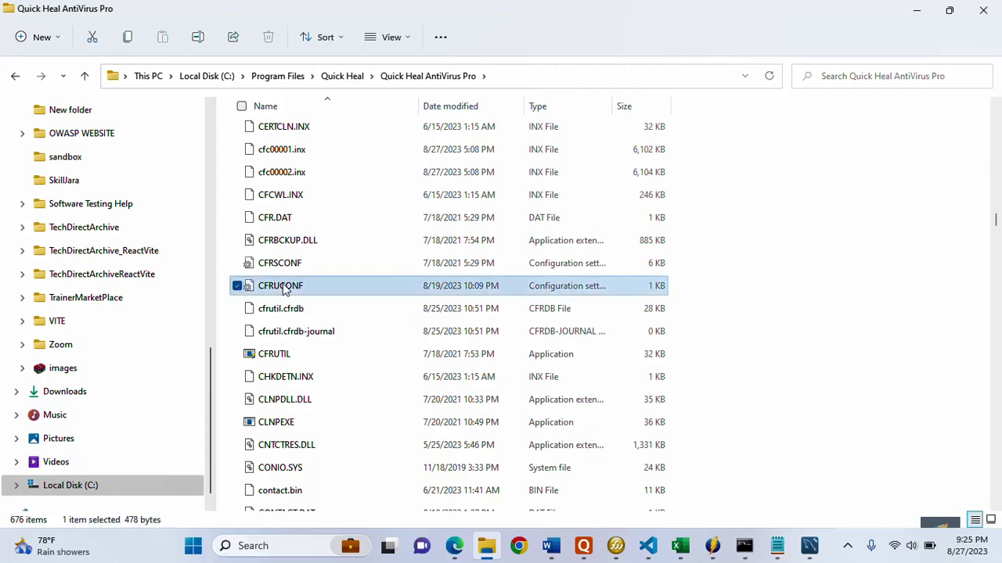
right_click(285, 290)
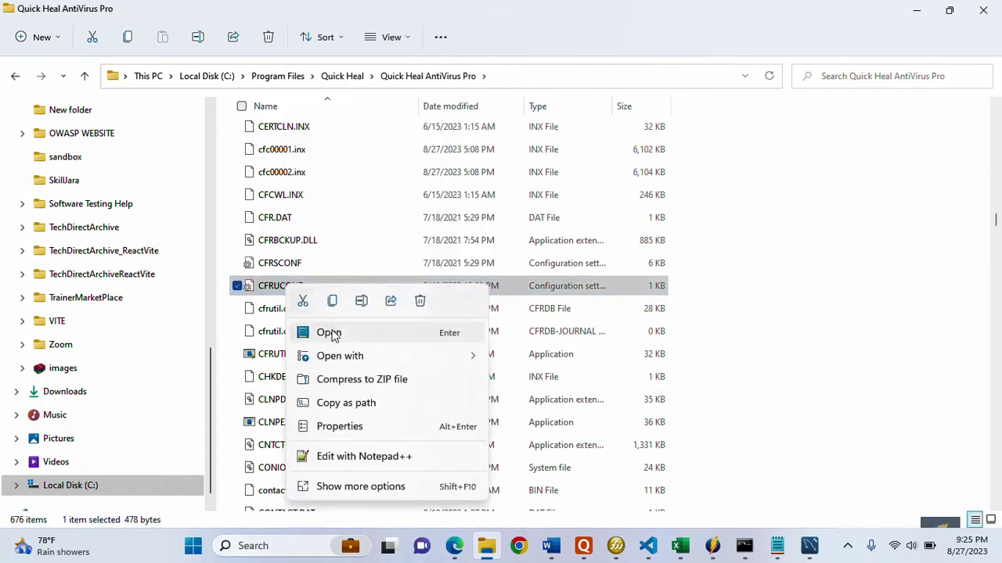
mouse_move(365, 355)
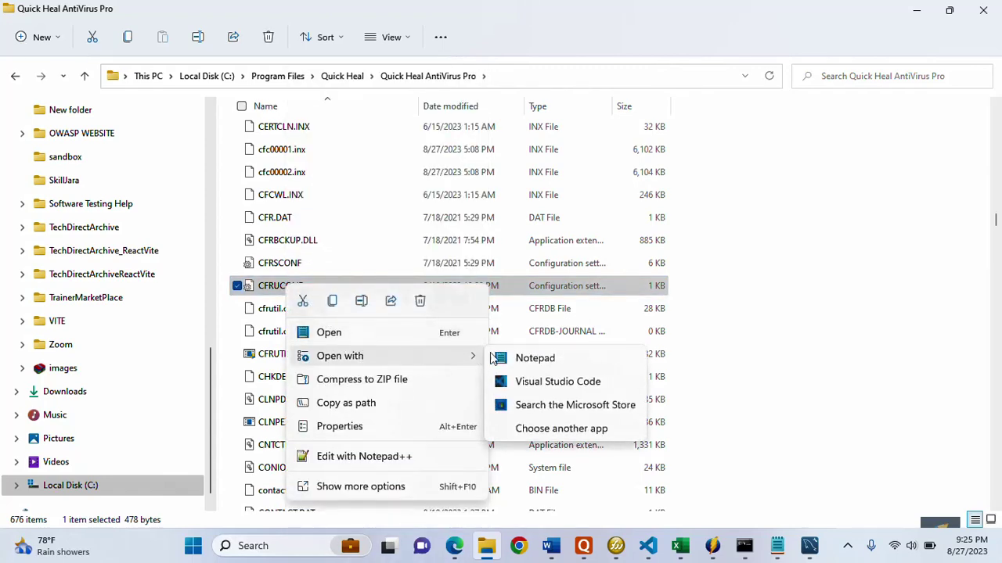
click(533, 358)
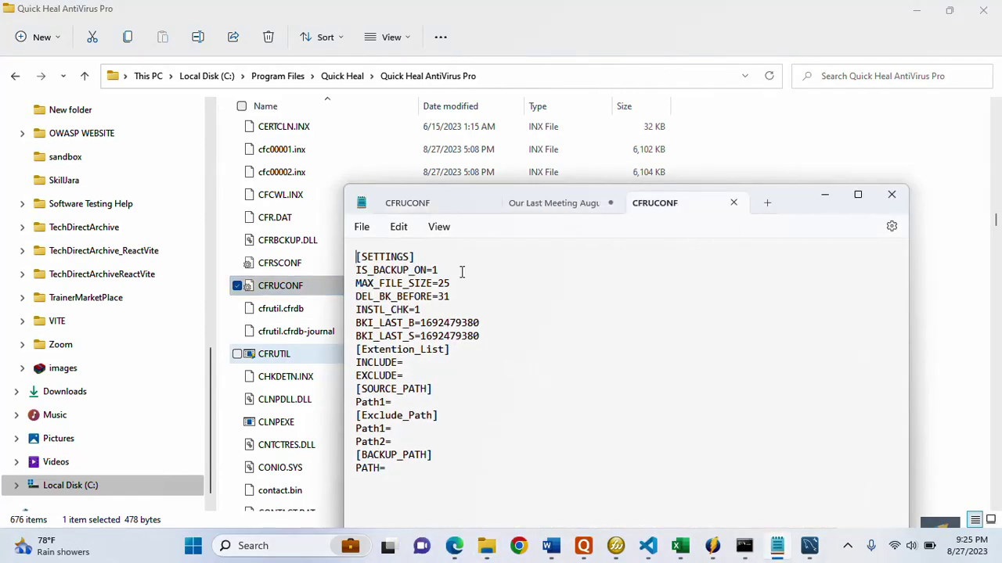
Set IS_BACKUP_ON to 0 under [SETTINGS] in the CFRUCONF file and save it
drag(441, 270, 349, 271)
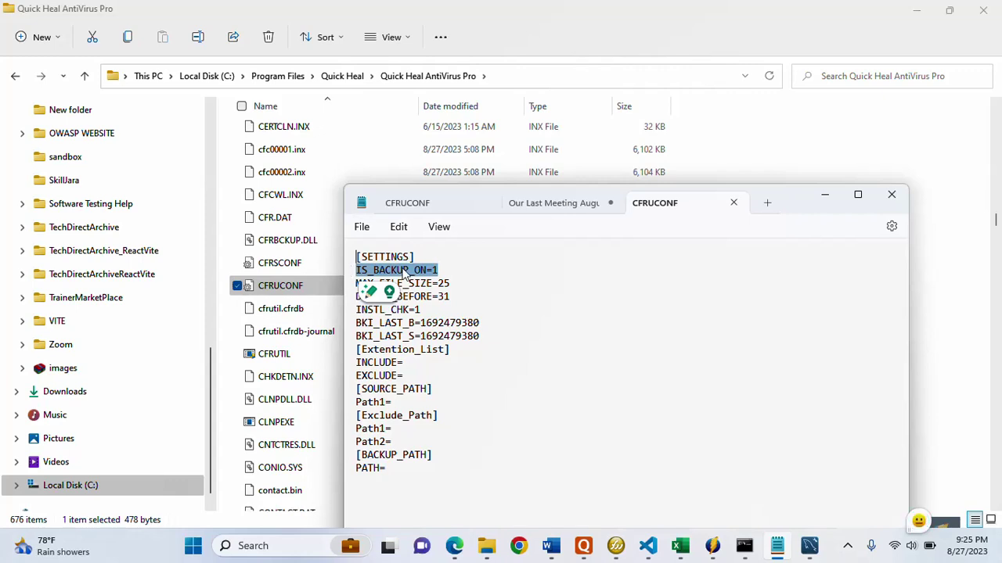
click(442, 270)
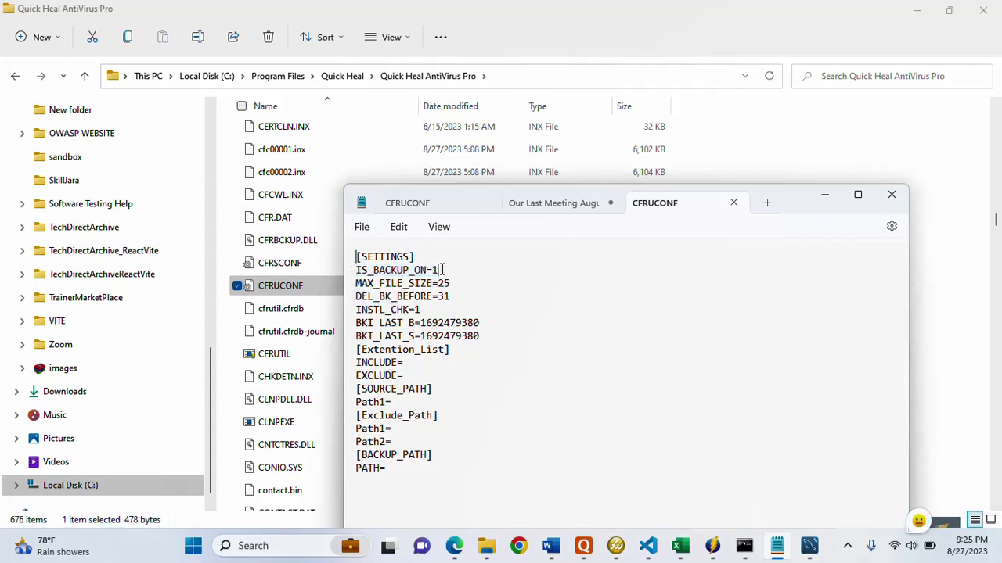
key(BackSpace)
text(0)
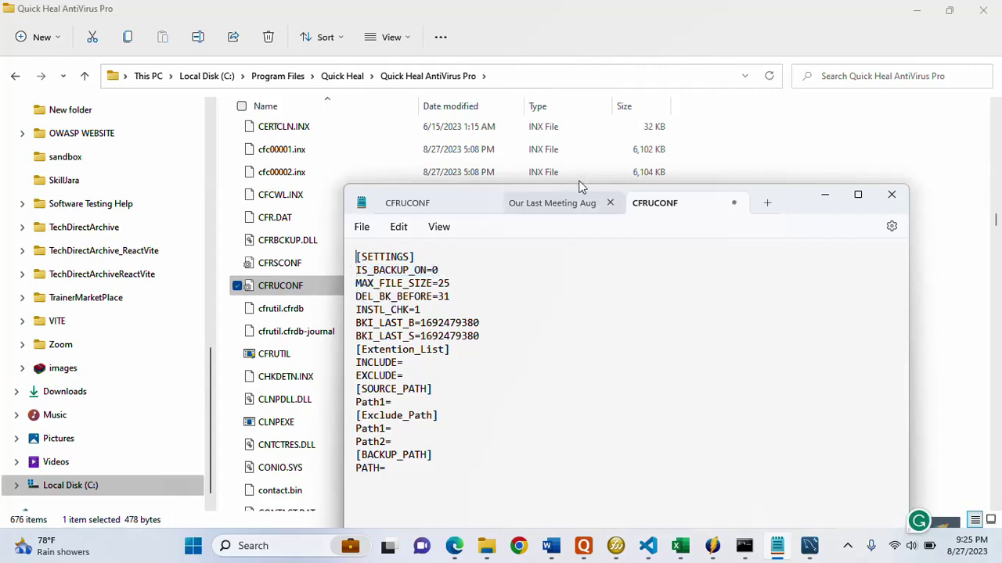
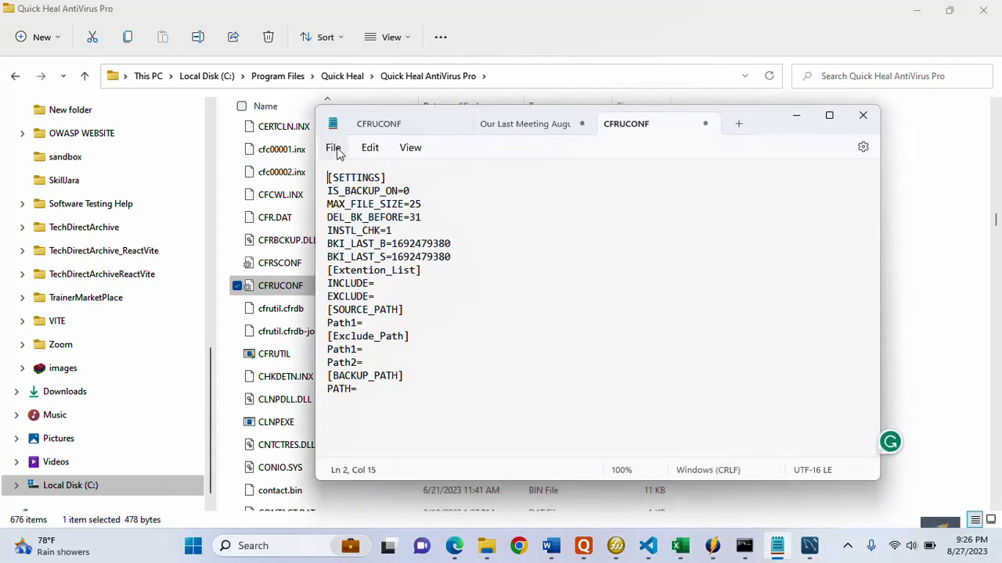
click(333, 149)
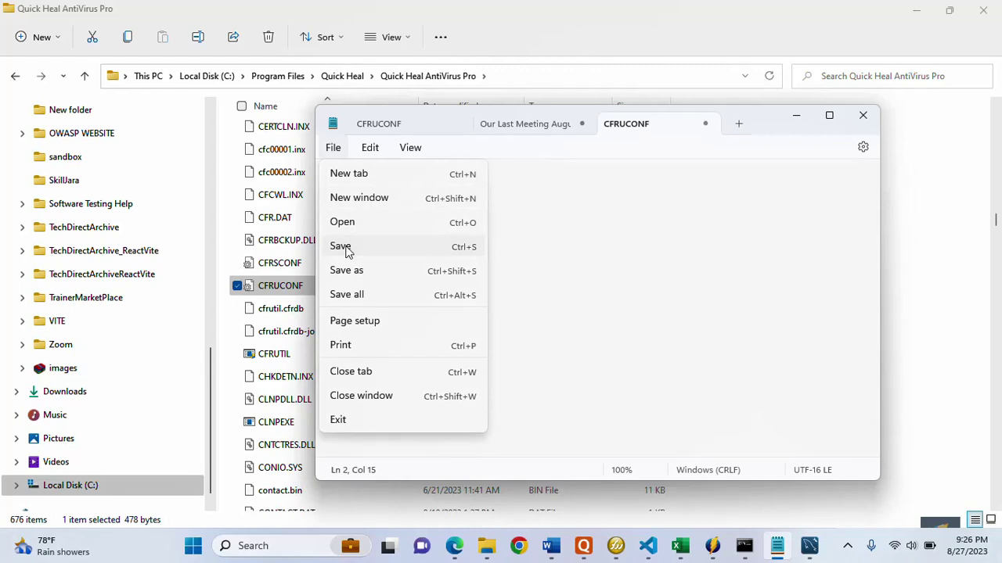
click(341, 246)
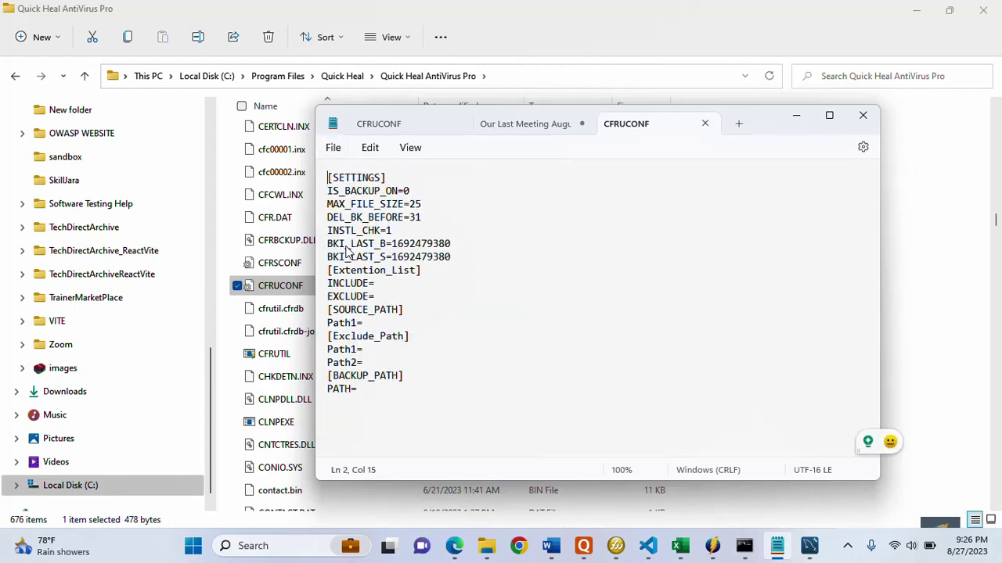
click(334, 149)
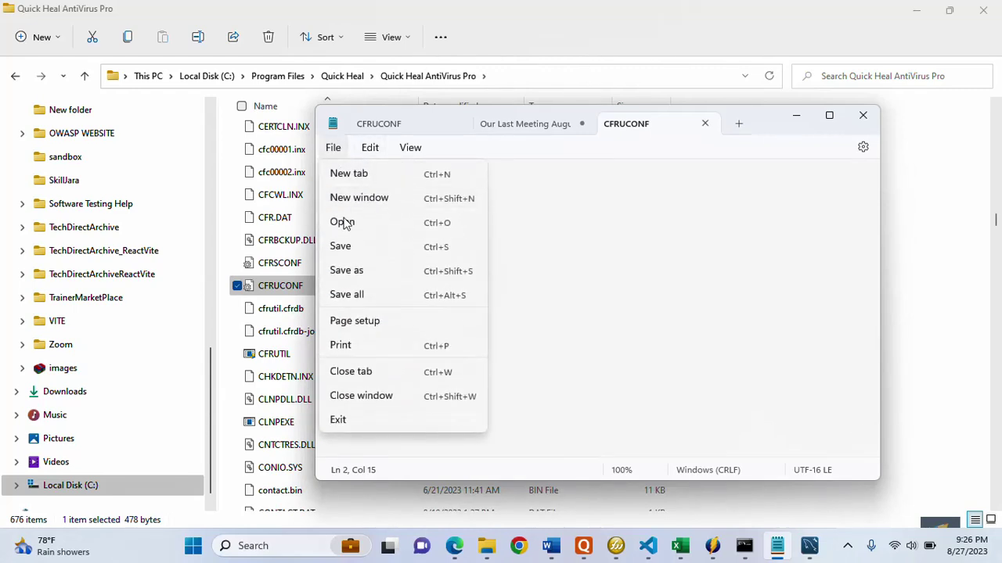
click(345, 246)
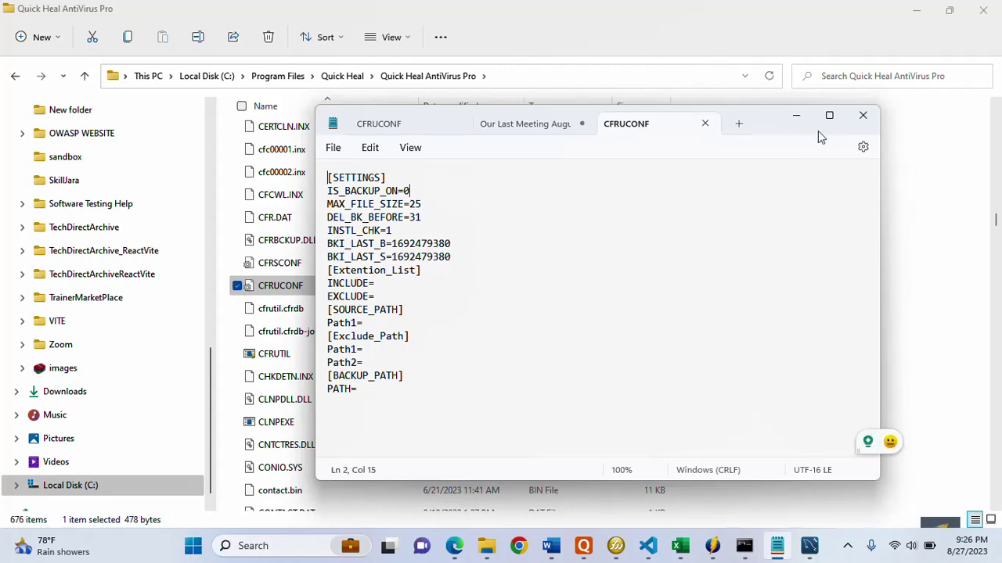
Close both open CFRUCONF documents in Notepad and minimize its window
click(704, 123)
click(462, 123)
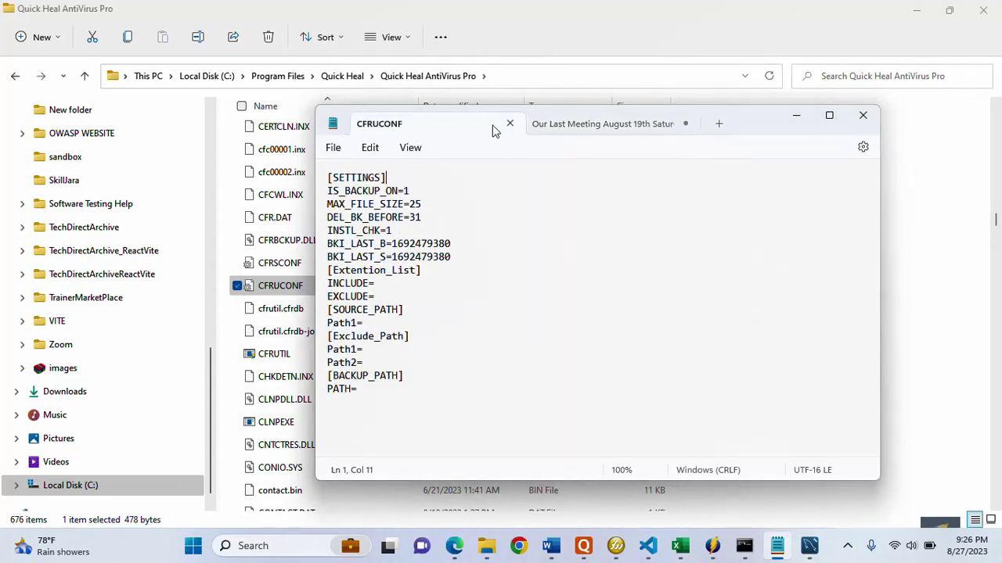
click(508, 125)
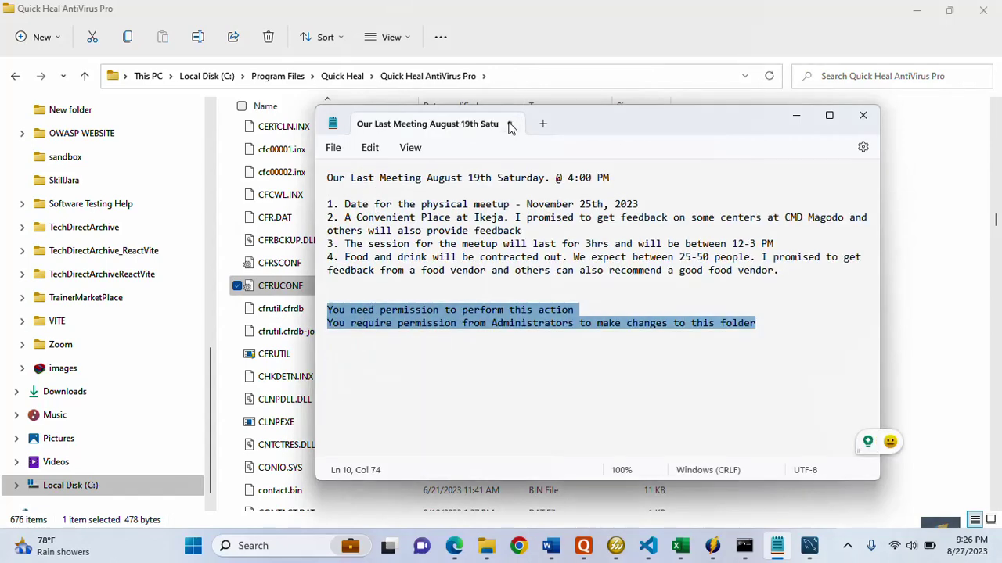
click(796, 116)
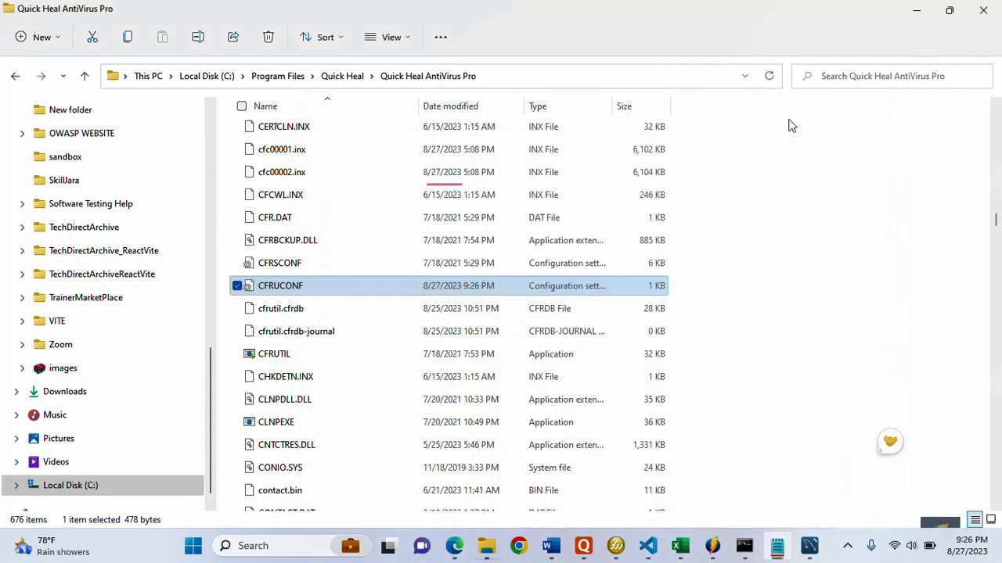
Reopen CFRUCONF from the Quick Heal AntiVirus Pro folder in Notepad to check the saved IS_BACKUP_ON setting, and minimize the window
right_click(305, 283)
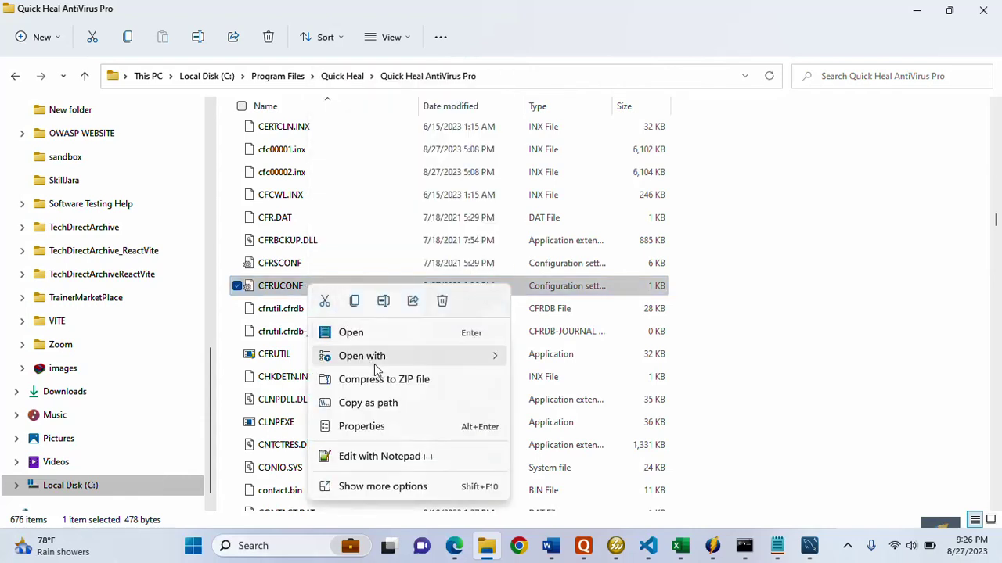
mouse_move(394, 359)
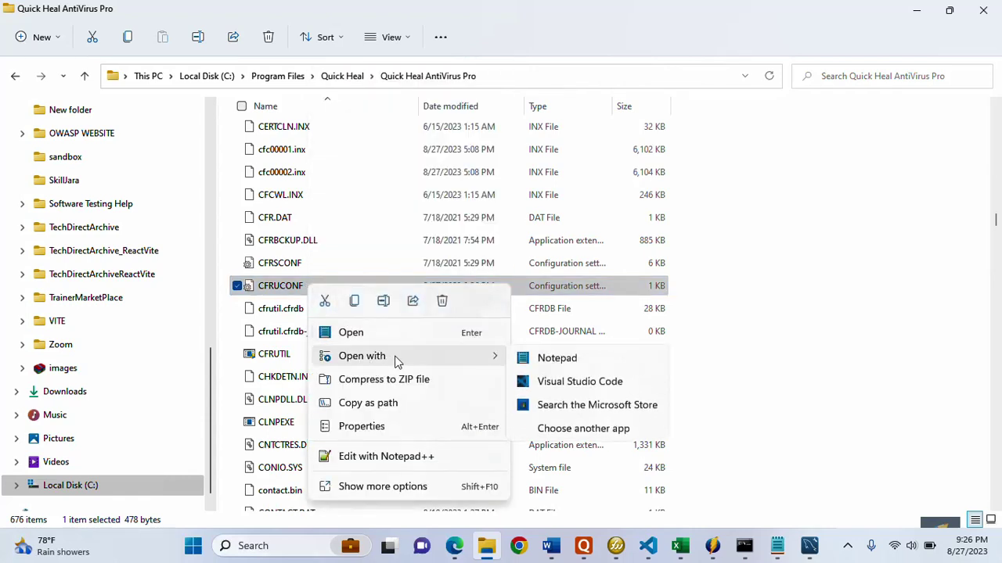
click(572, 362)
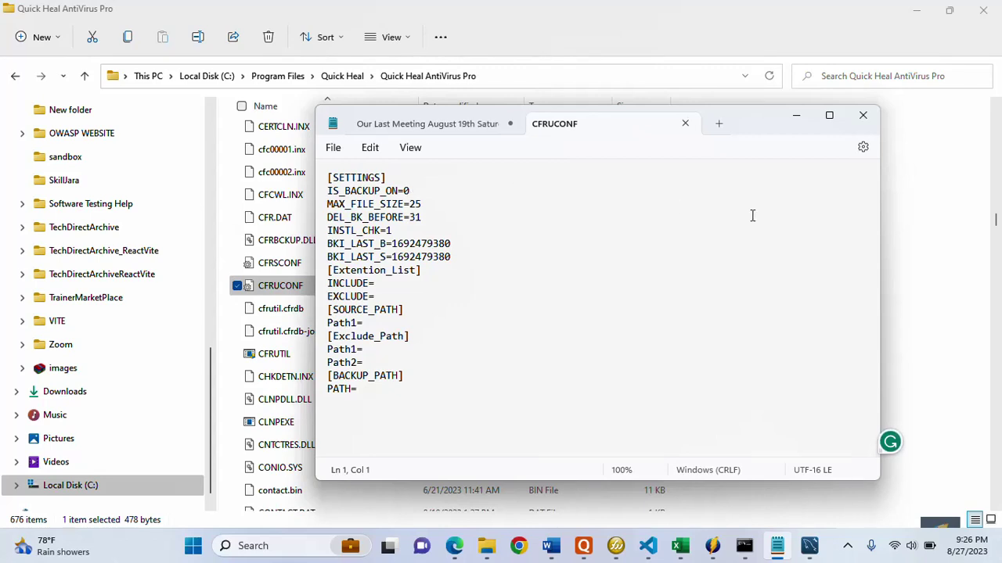
click(796, 118)
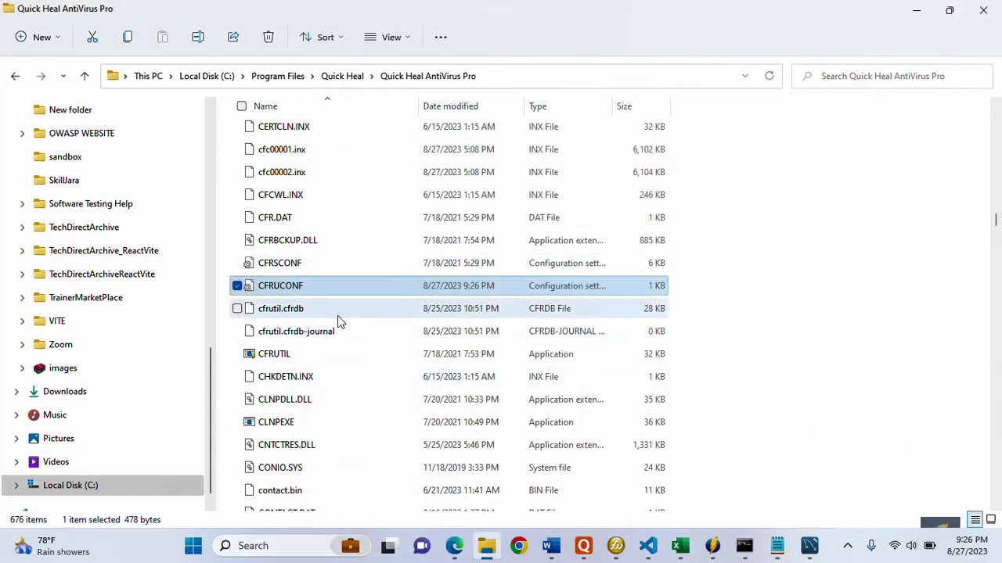
Switch to File Explorer and open Local Disk (C:) from This PC
mouse_move(486, 555)
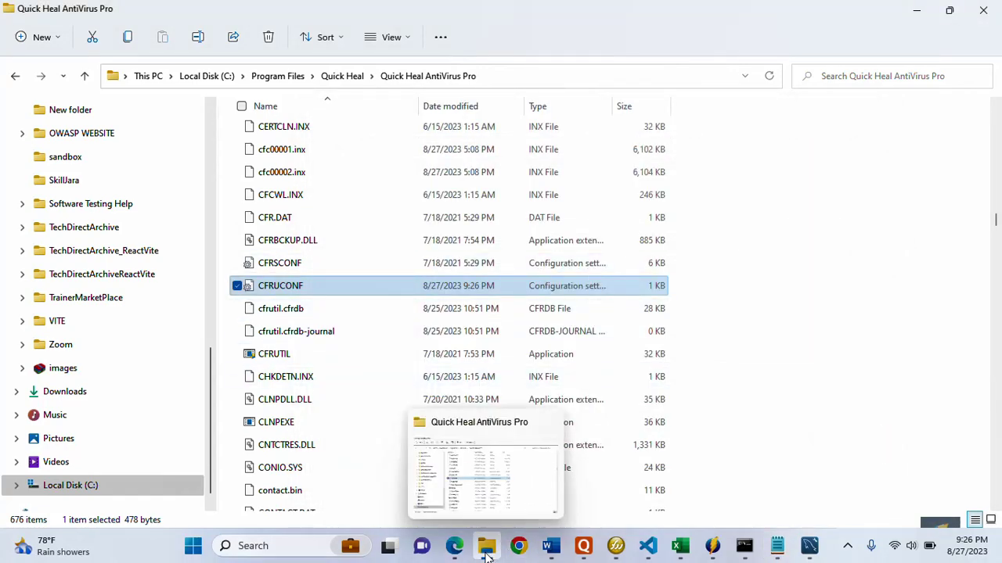
click(487, 495)
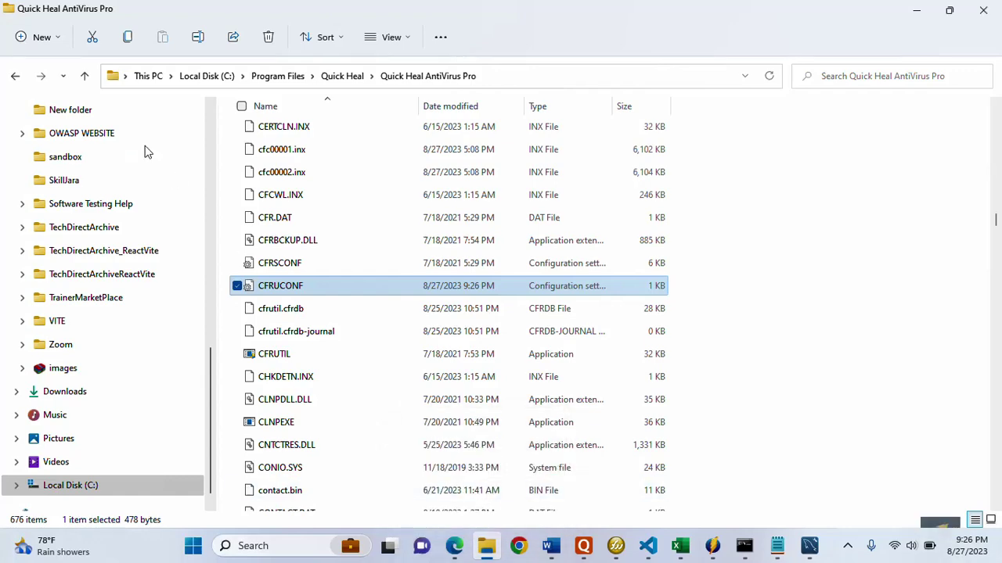
drag(207, 402, 195, 221)
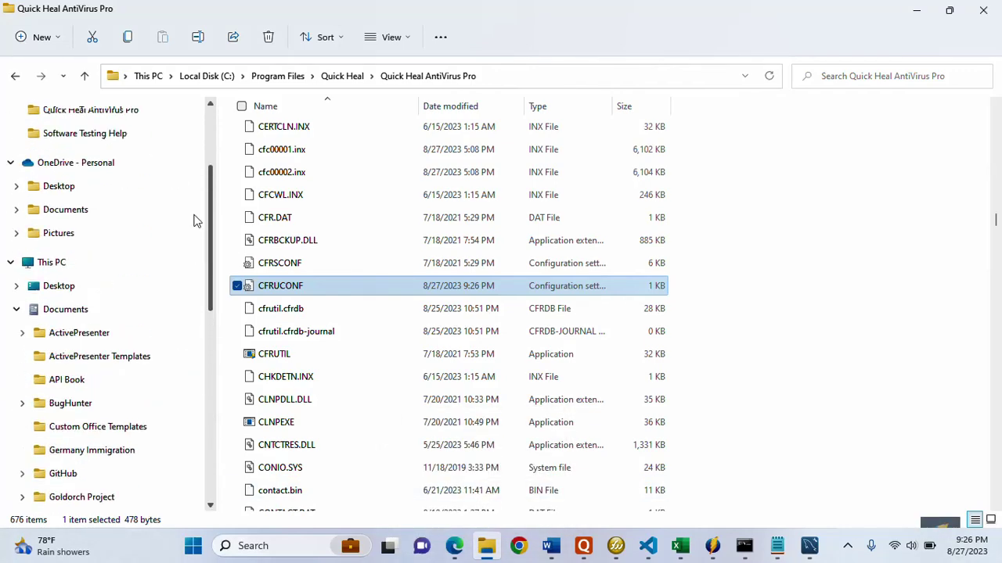
scroll(195, 221, up, 3)
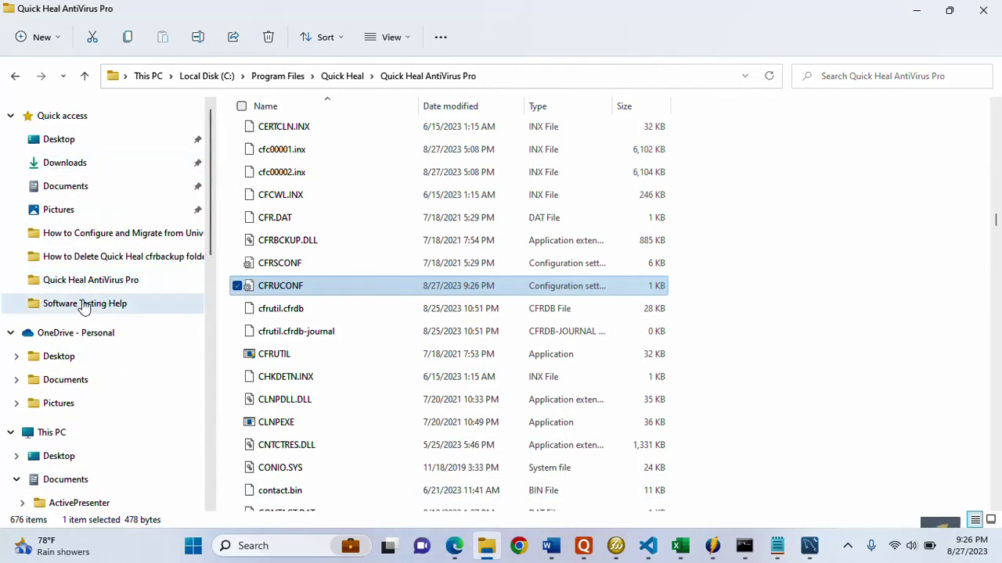
click(78, 438)
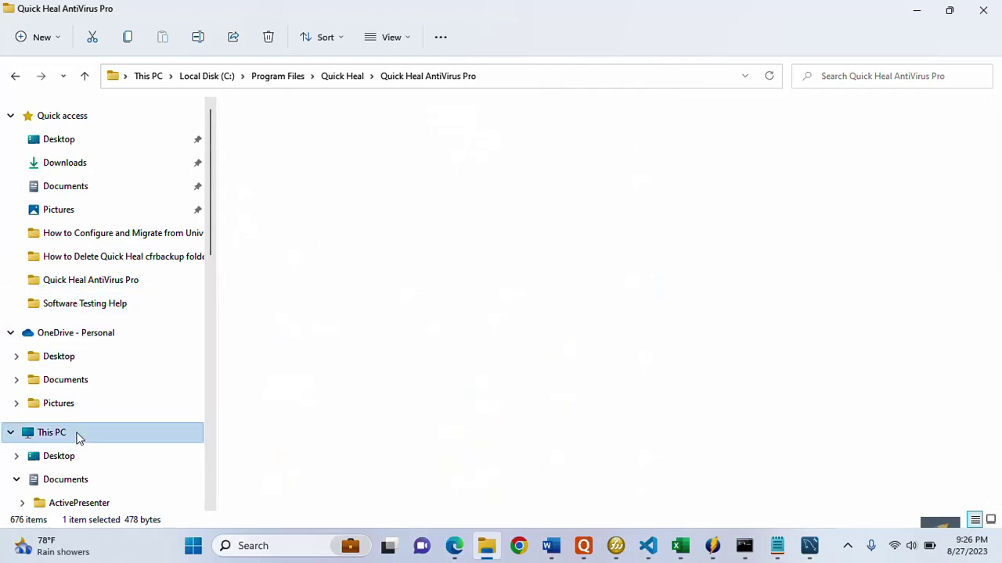
click(338, 245)
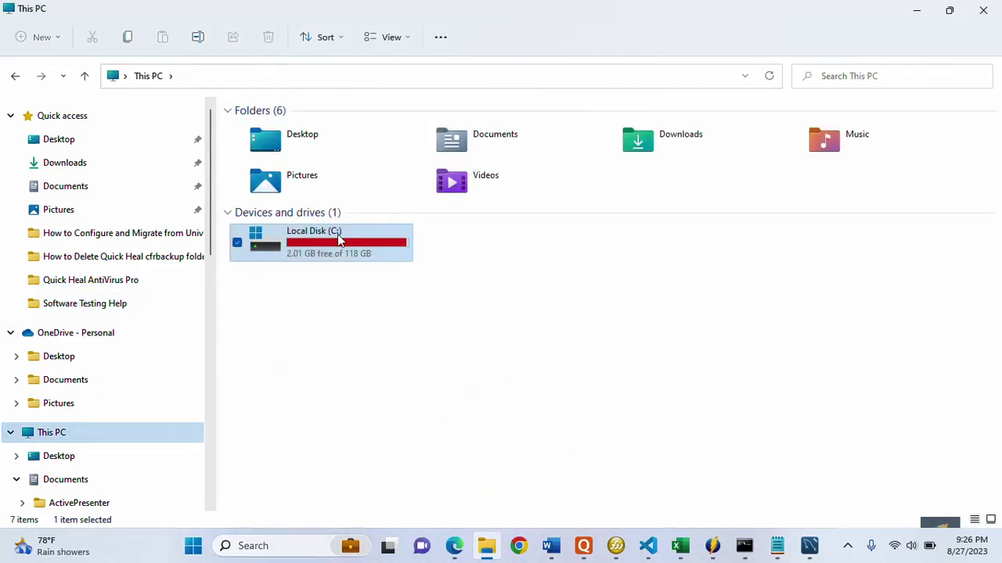
double_click(337, 234)
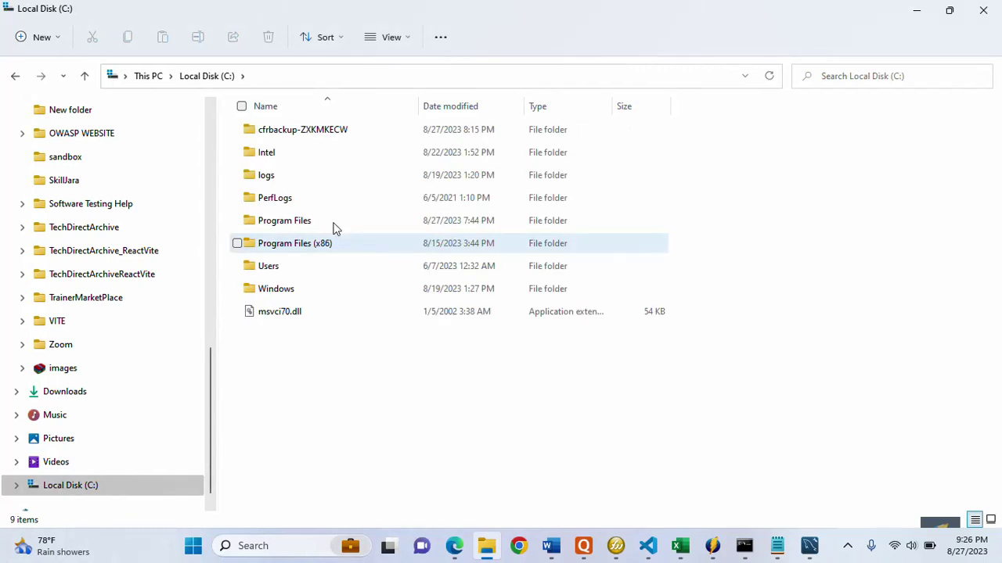
Try to open the Backup folder inside cfrbackup-ZXKMKECW, cancel the permission request, and return to Local Disk (C:)
double_click(324, 132)
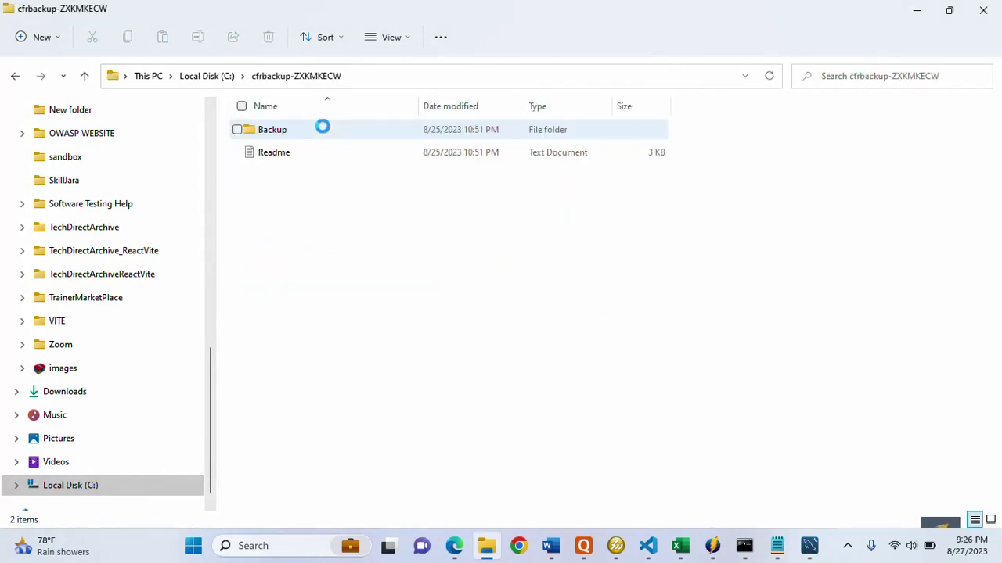
click(275, 133)
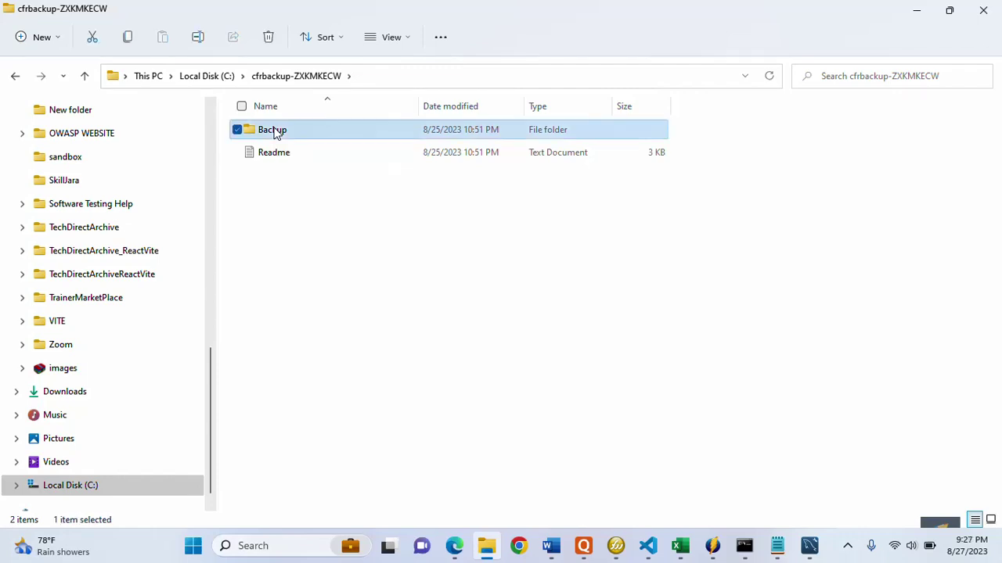
double_click(275, 132)
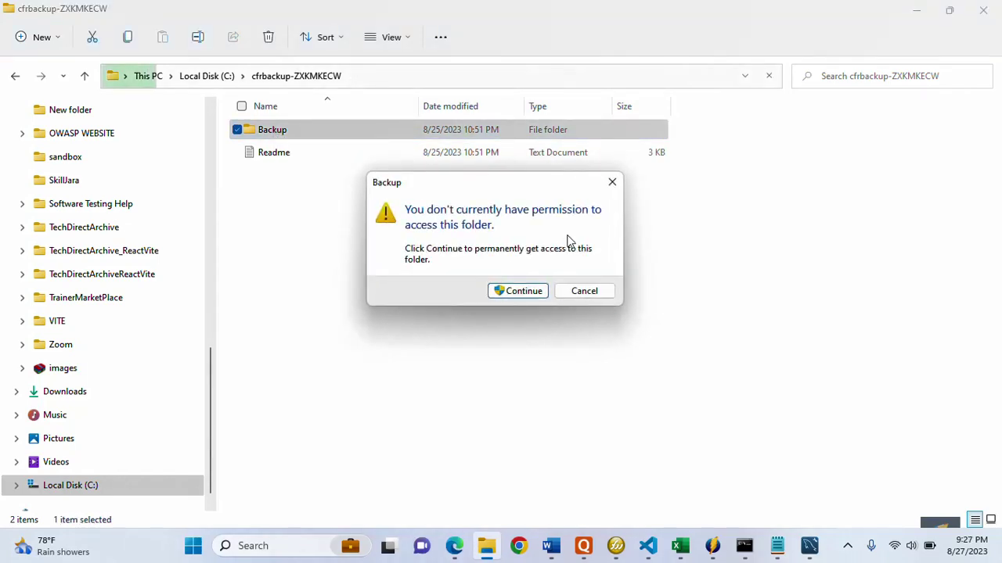
click(584, 290)
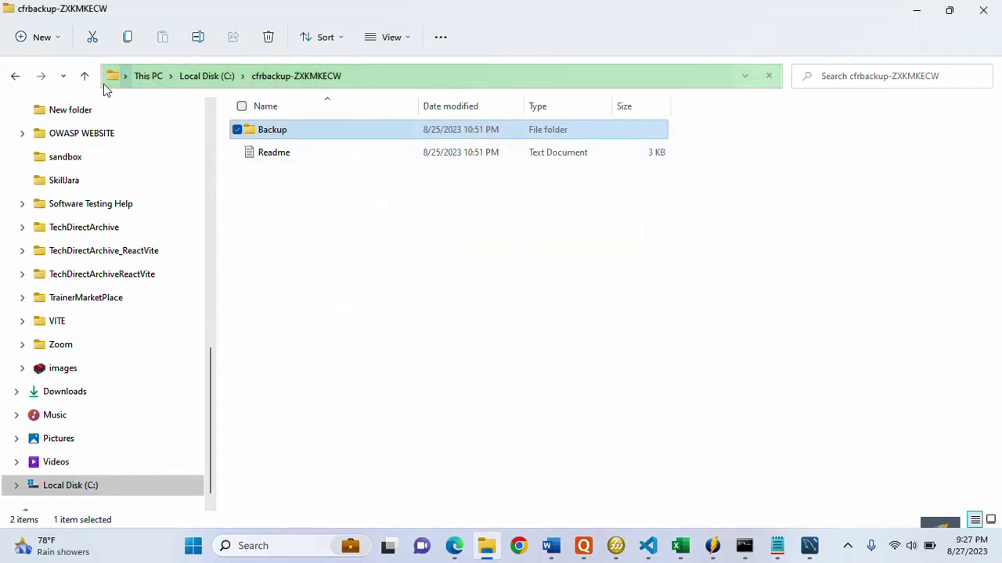
click(85, 76)
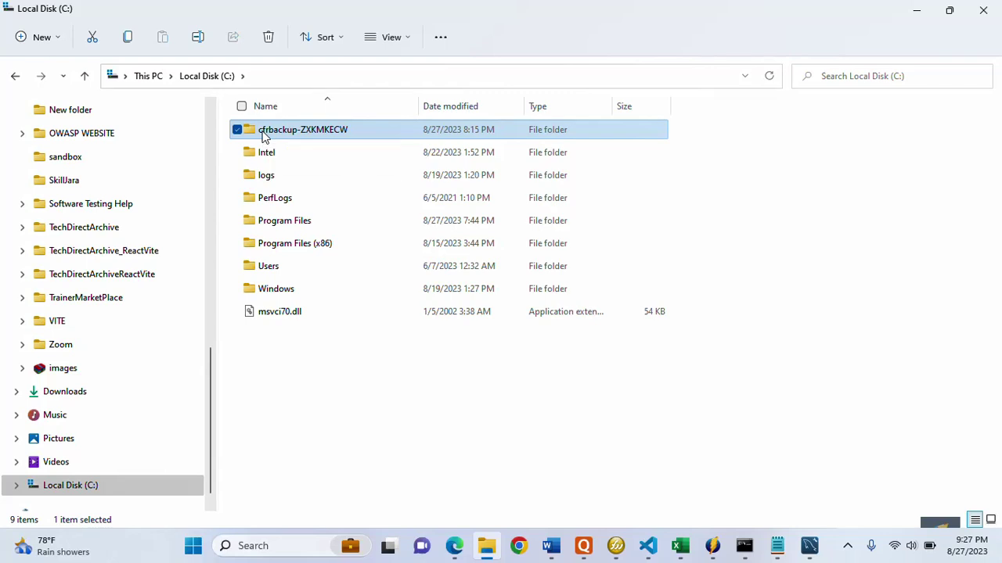
Try to delete the cfrbackup-ZXKMKECW folder from Local Disk (C:) with administrator permission, and close the deletion dialog
right_click(265, 135)
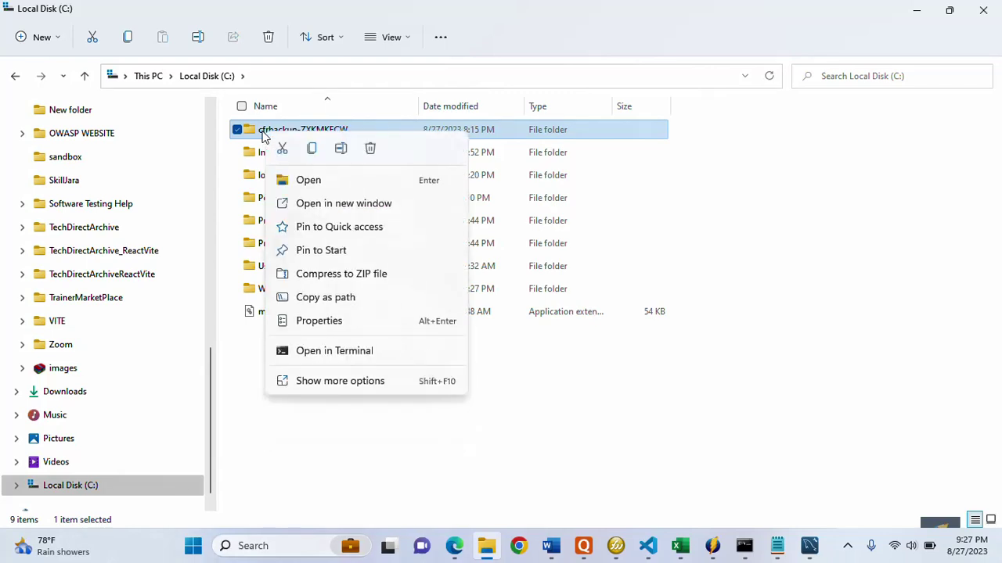
click(345, 381)
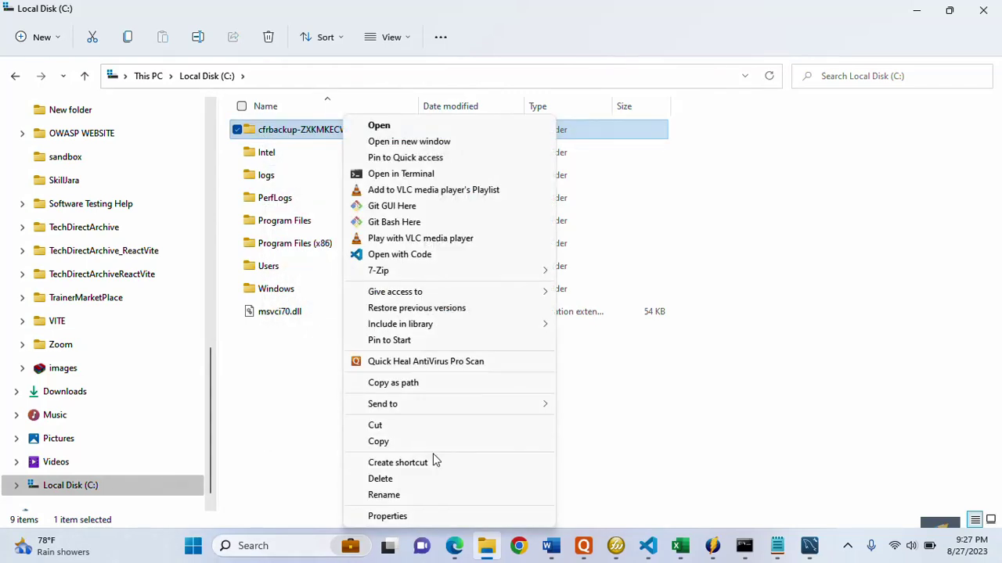
click(402, 479)
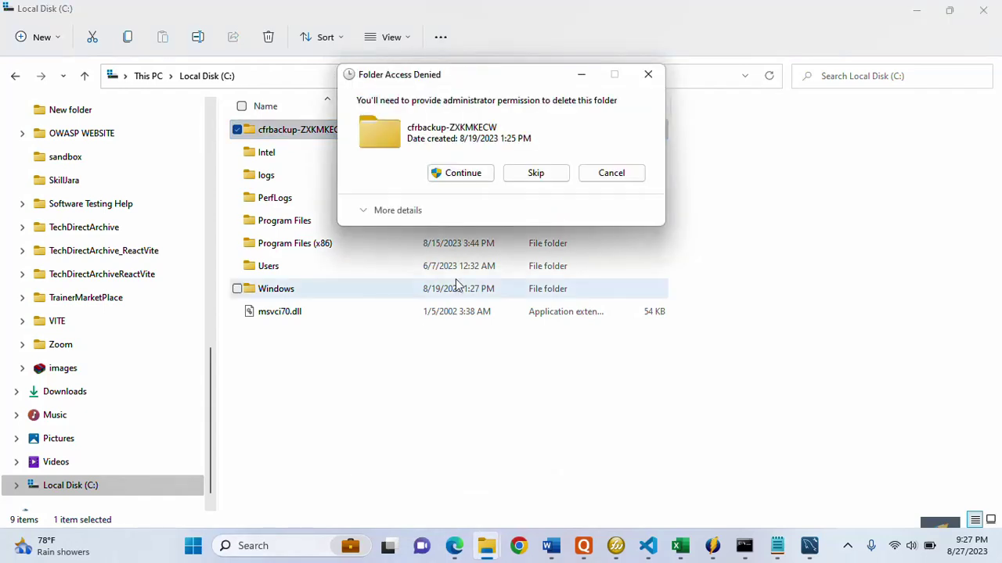
click(455, 175)
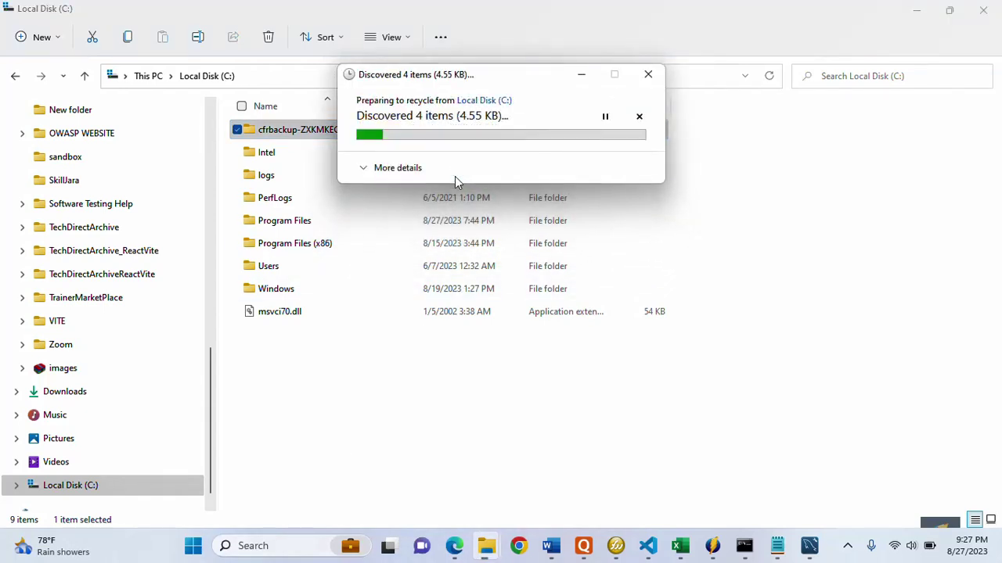
click(648, 74)
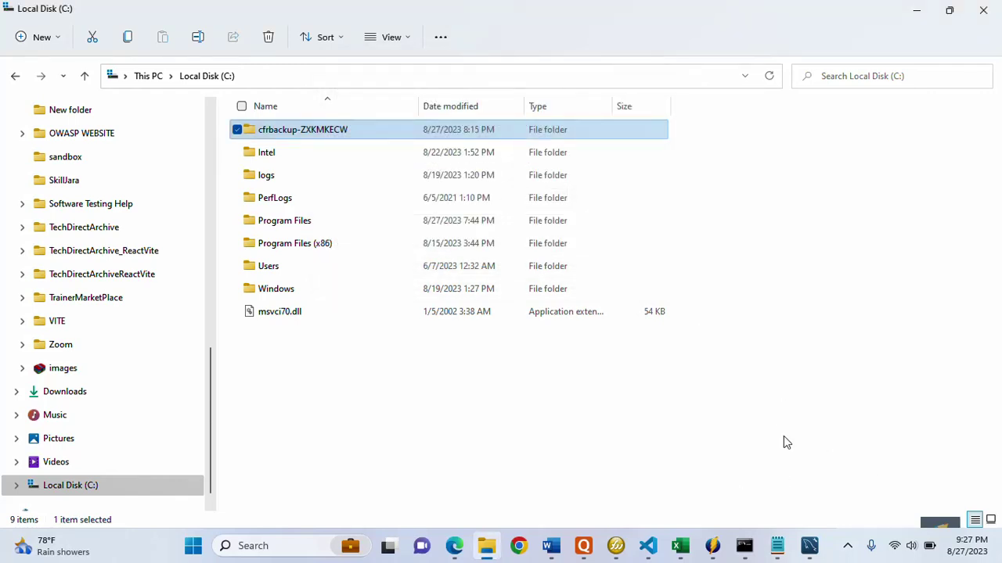
click(847, 546)
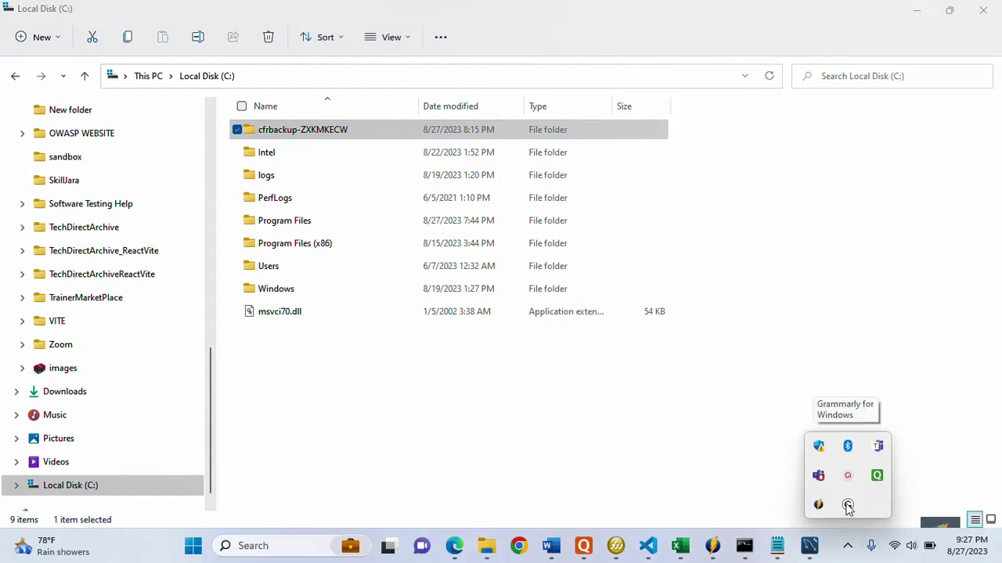
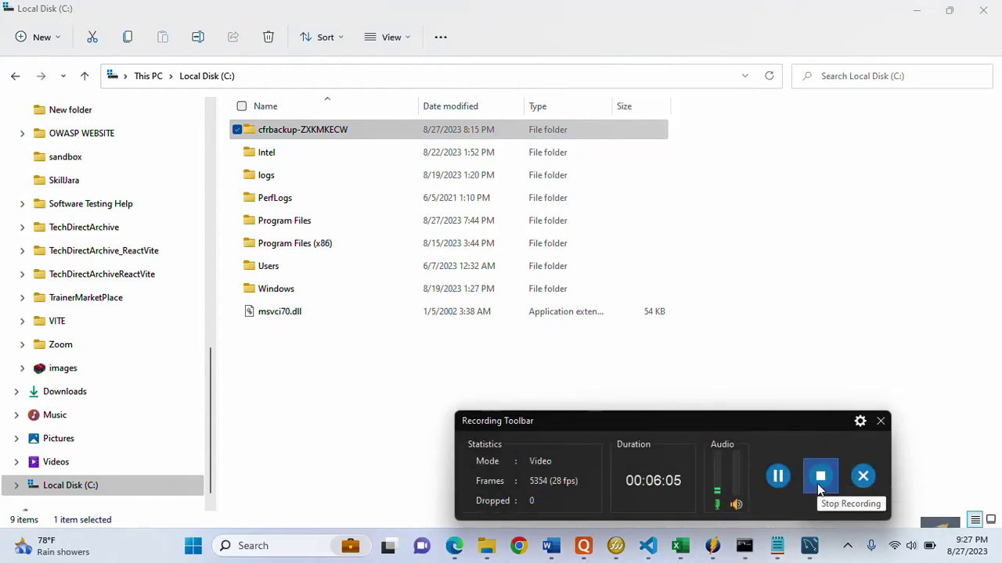
click(821, 475)
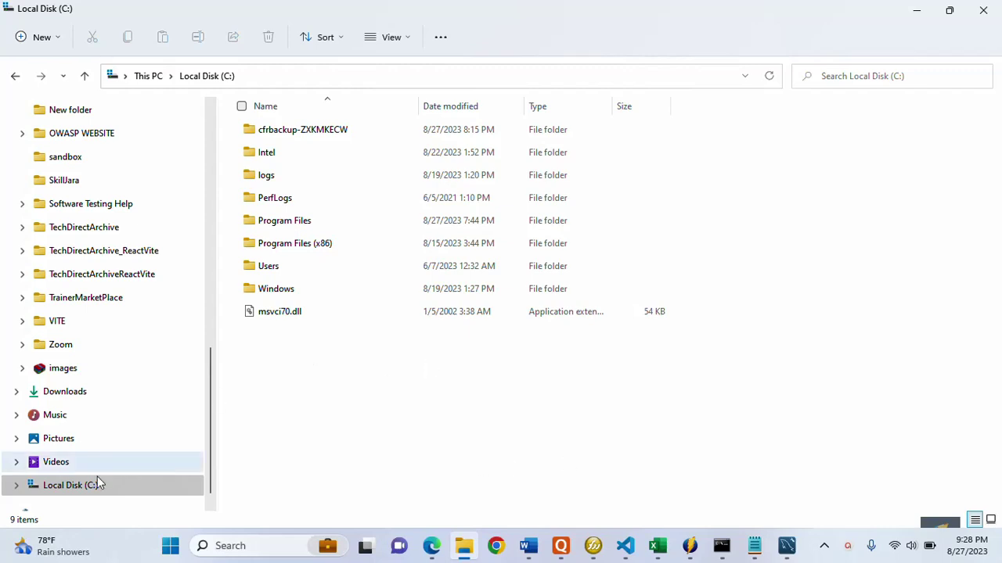
Open the Quick Heal AntiVirus Pro folder inside Program Files\Quick Heal on Local Disk (C:)
click(60, 487)
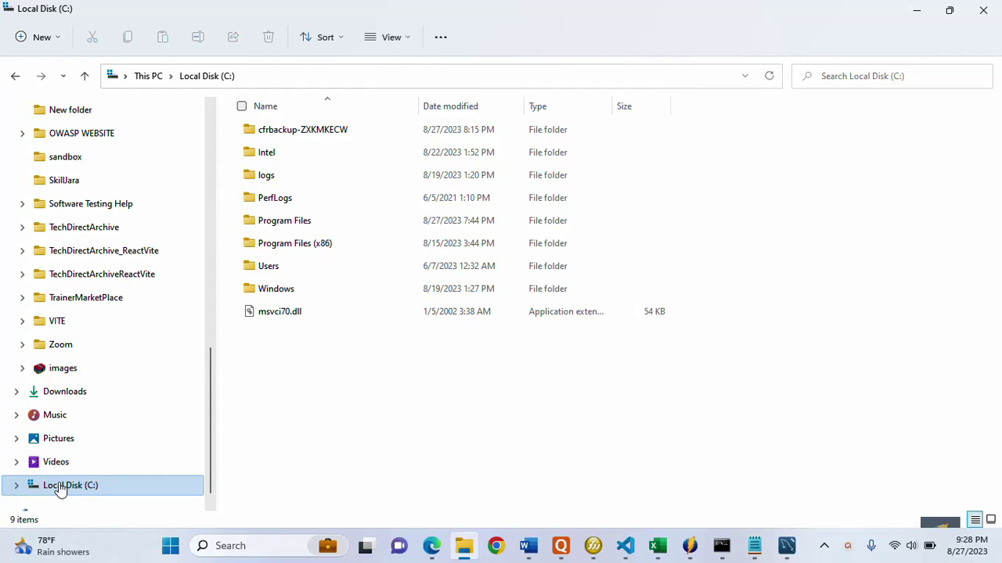
double_click(287, 221)
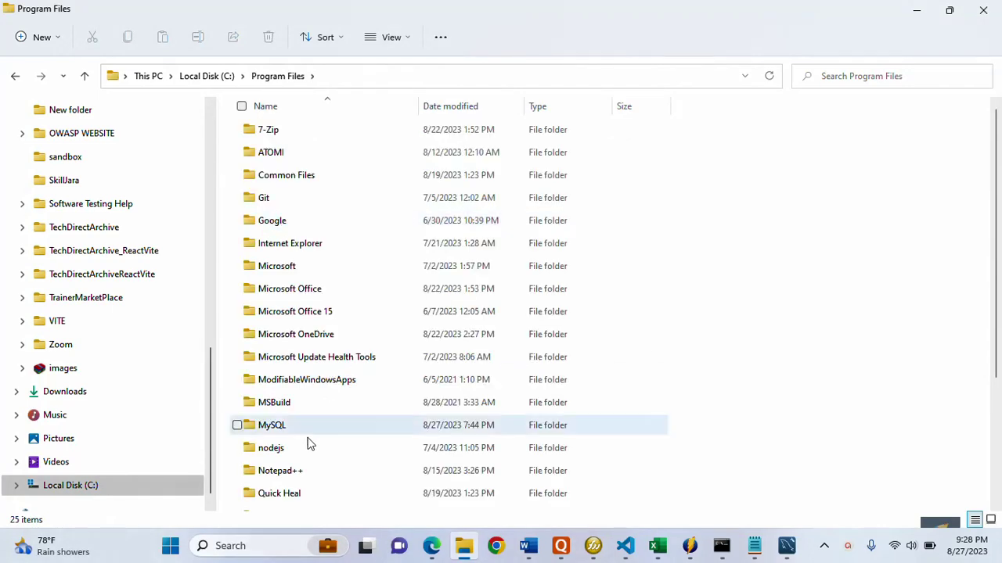
double_click(295, 492)
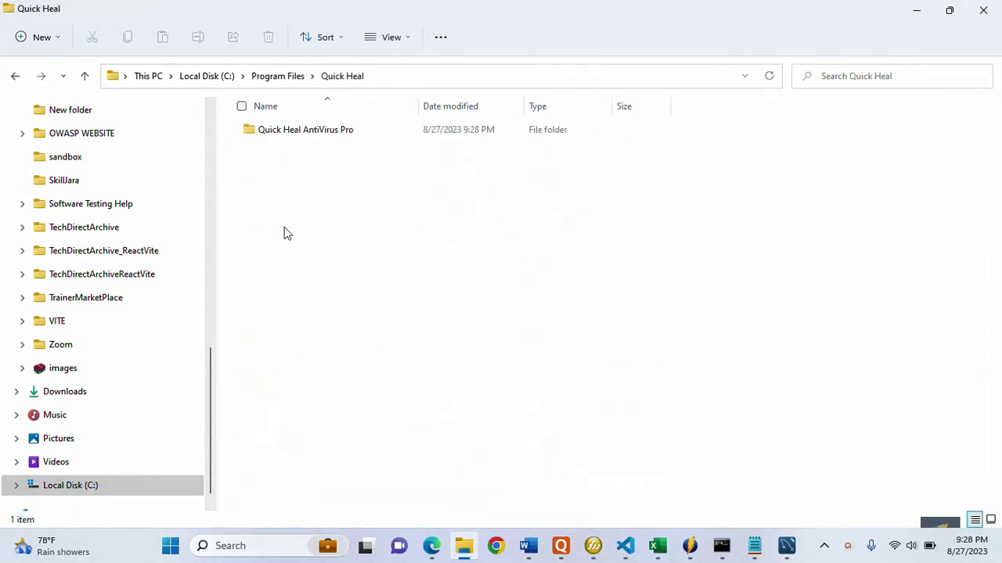
double_click(325, 132)
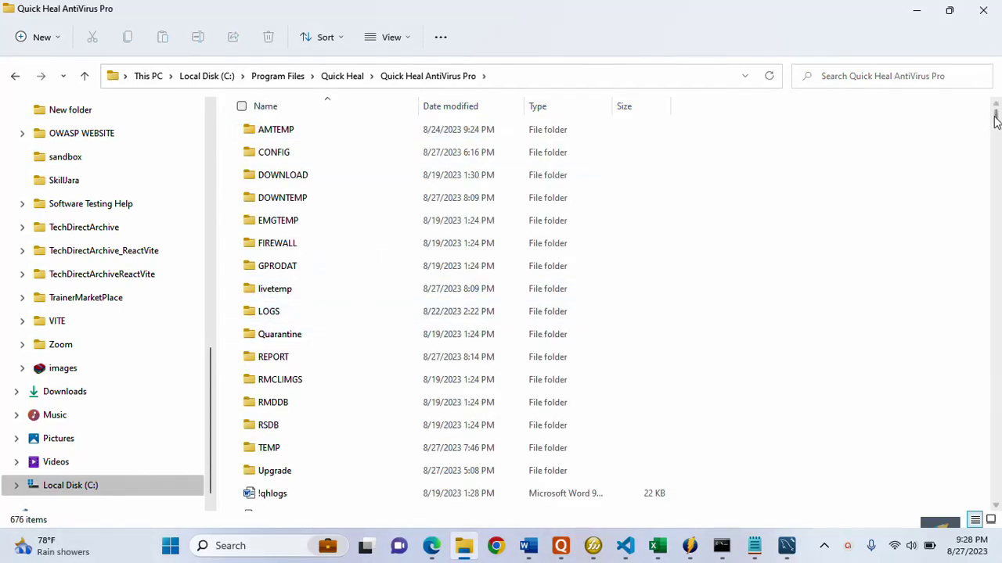
Dismiss the chat notification and open the CFRSCONF configuration file in Notepad
drag(997, 118, 997, 217)
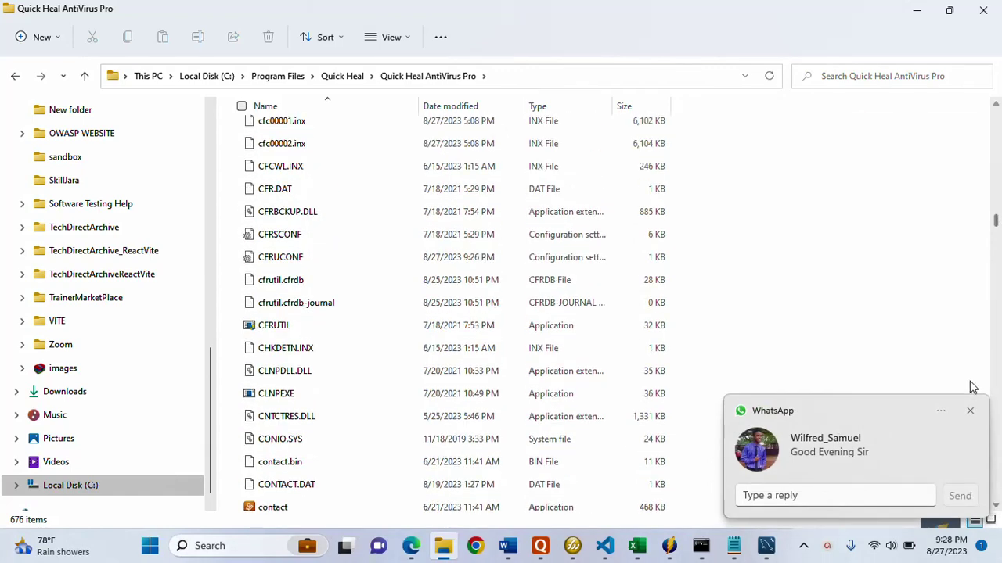
click(971, 413)
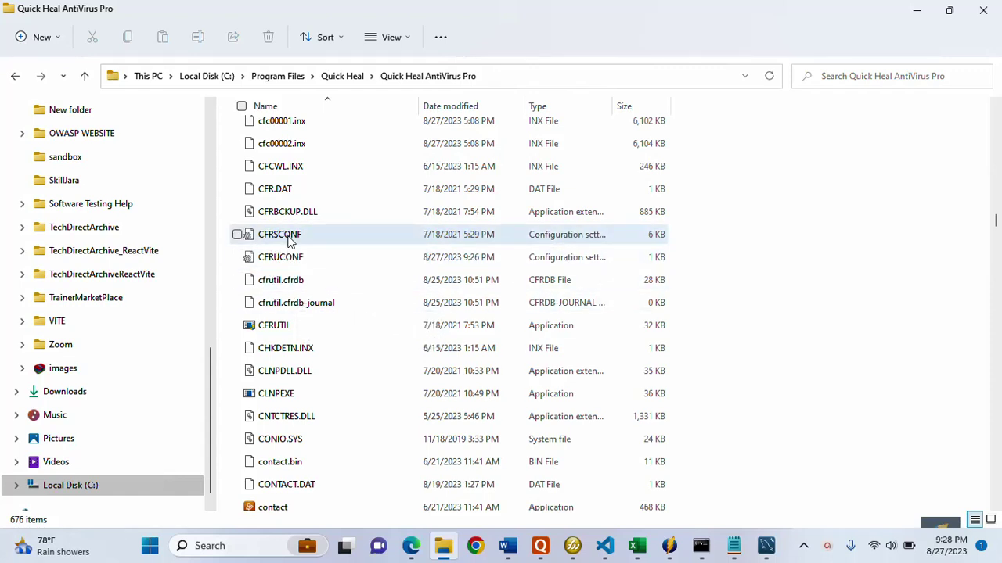
click(287, 241)
right_click(289, 241)
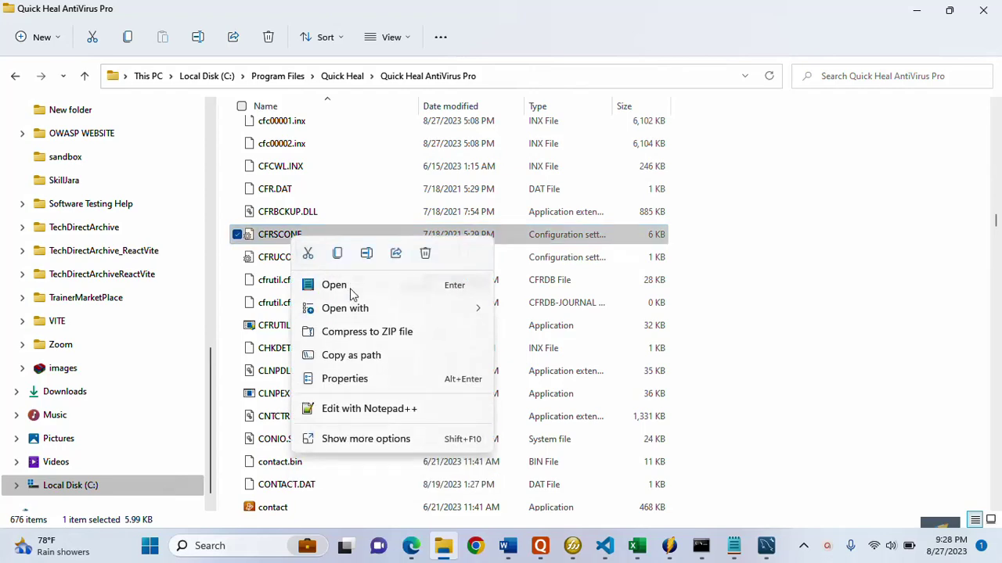
mouse_move(469, 314)
click(516, 311)
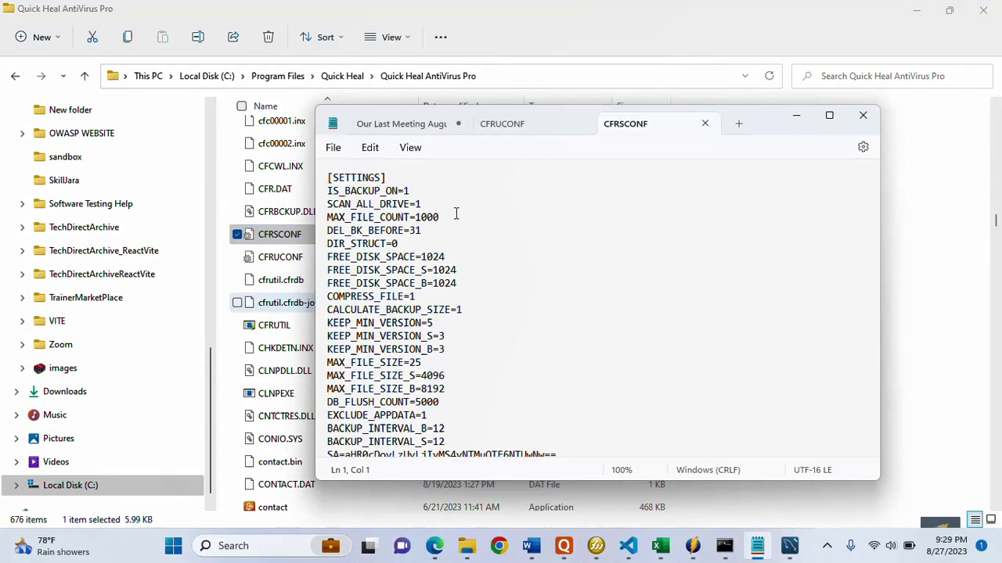
Set IS_BACKUP_ON to 0 in CFRSCONF, save the file, close its tab and minimize Notepad
click(416, 192)
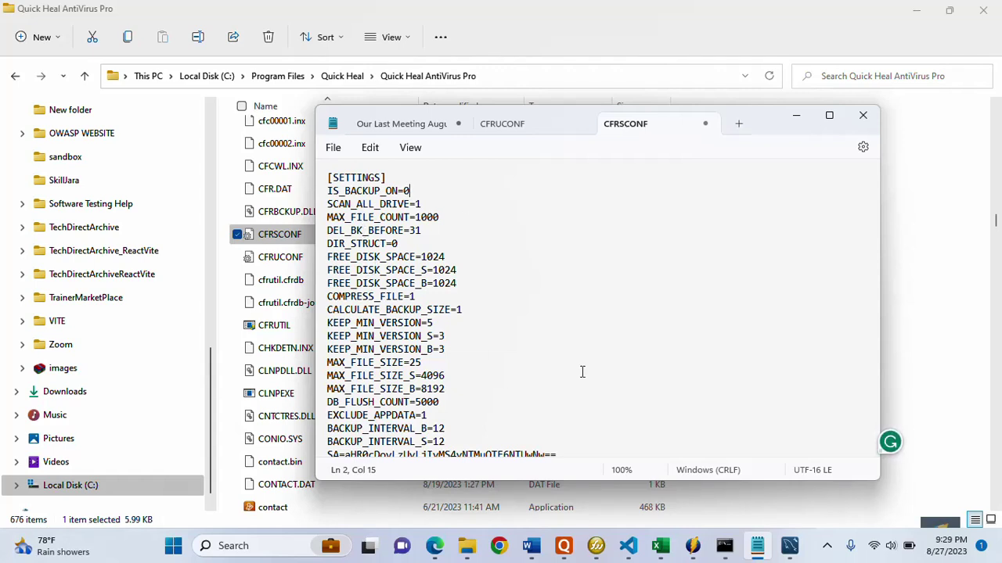
click(328, 148)
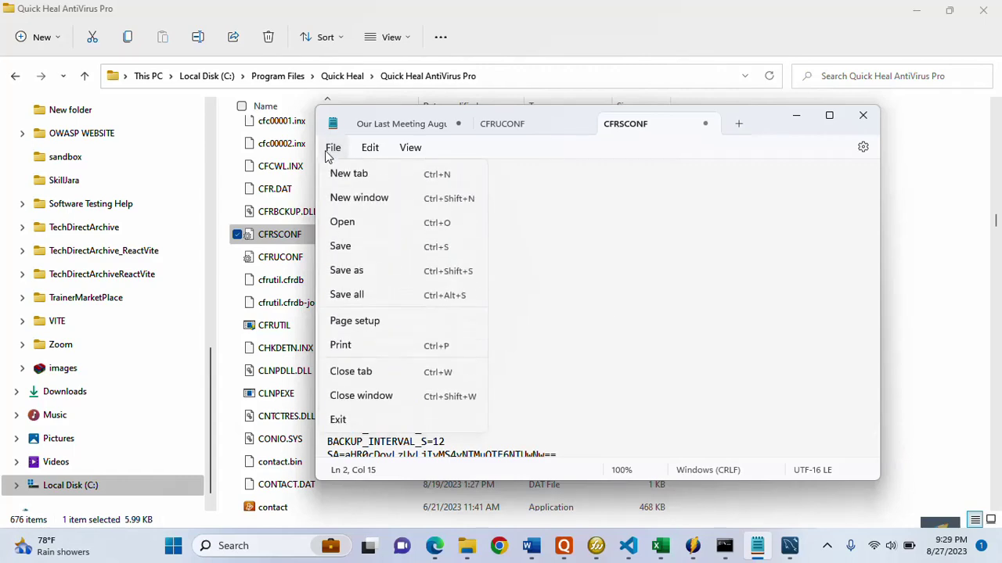
click(342, 251)
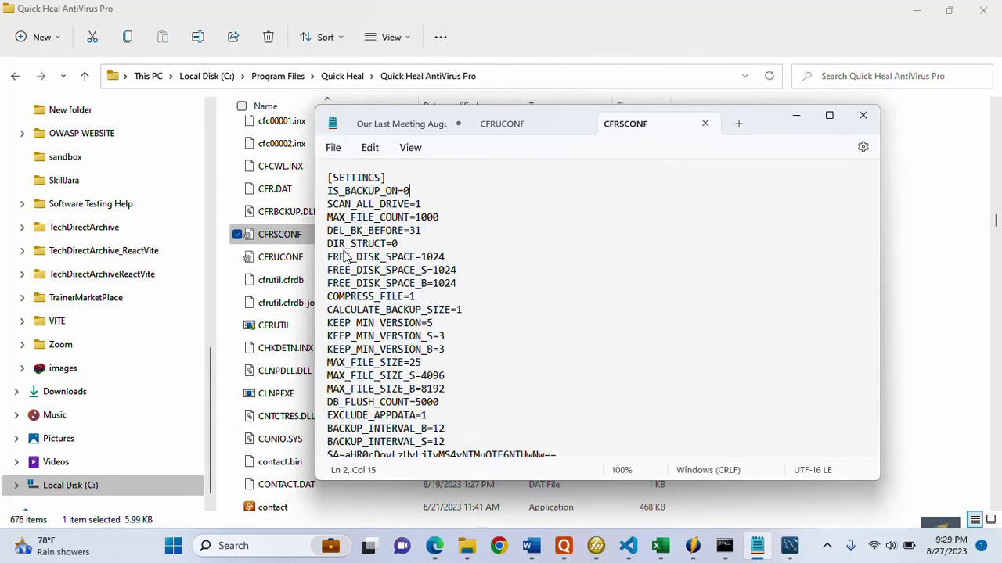
click(336, 149)
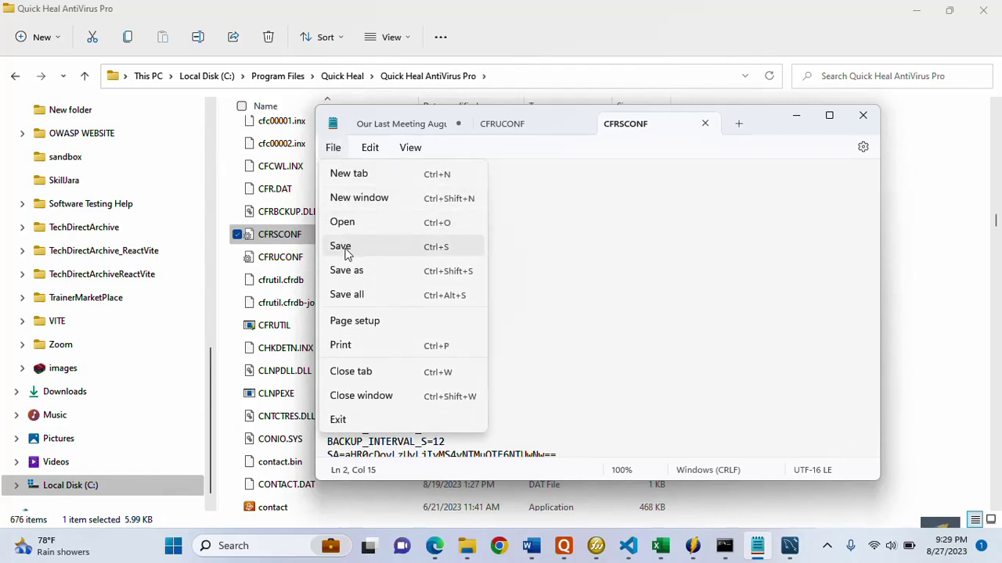
click(342, 247)
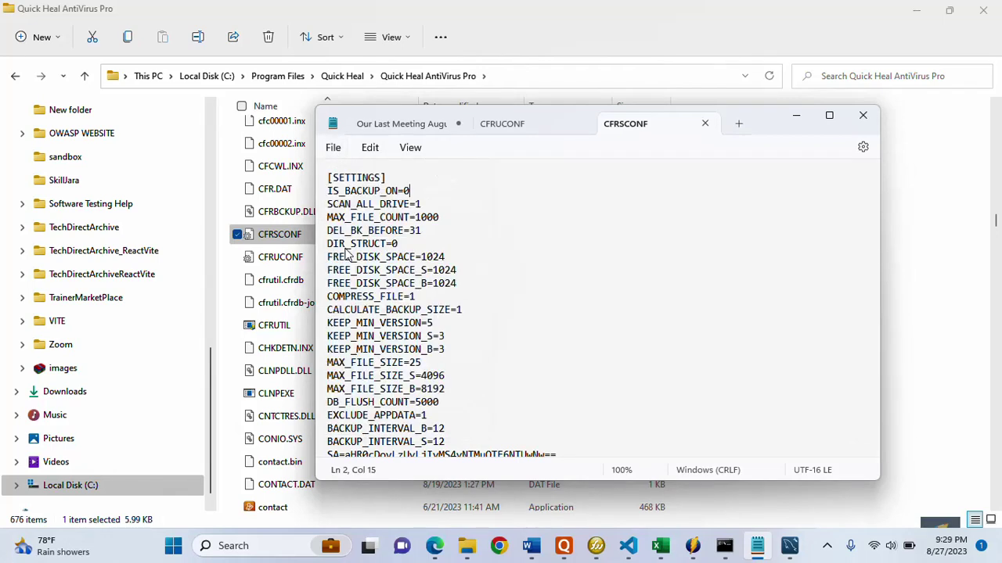
click(705, 125)
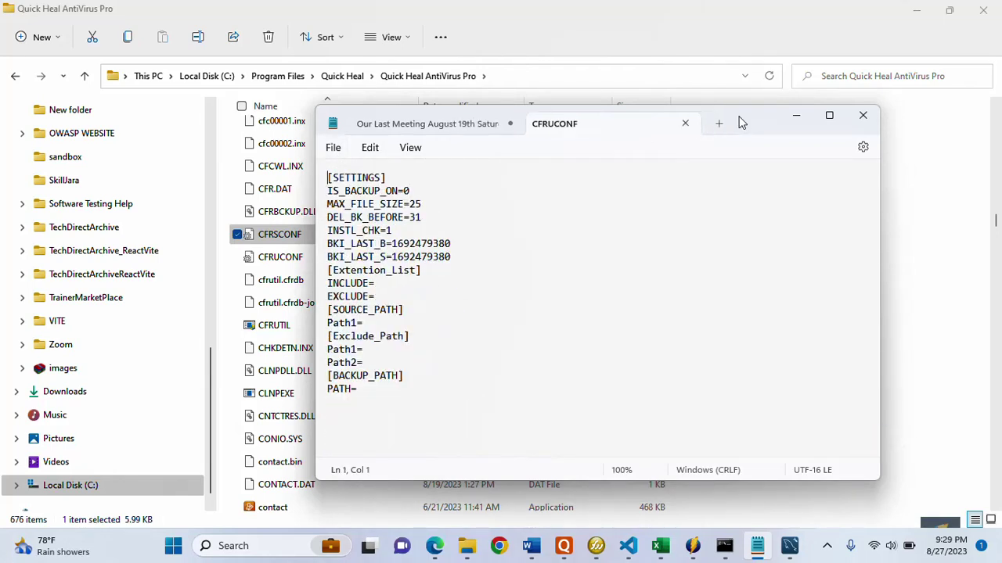
click(799, 115)
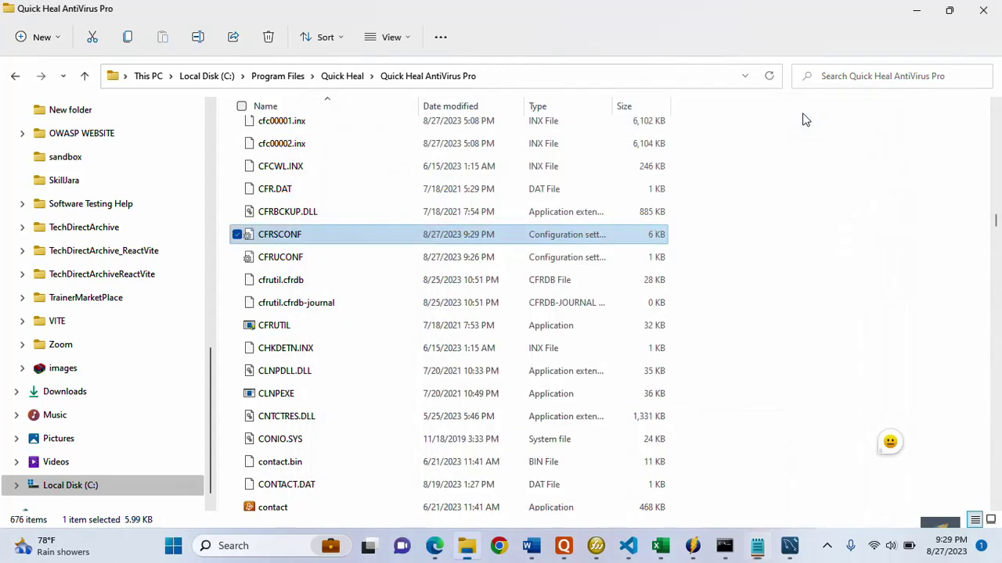
Reopen CFRSCONF in Notepad to check the saved IS_BACKUP_ON setting, minimize the window and dismiss the chat notification
right_click(337, 236)
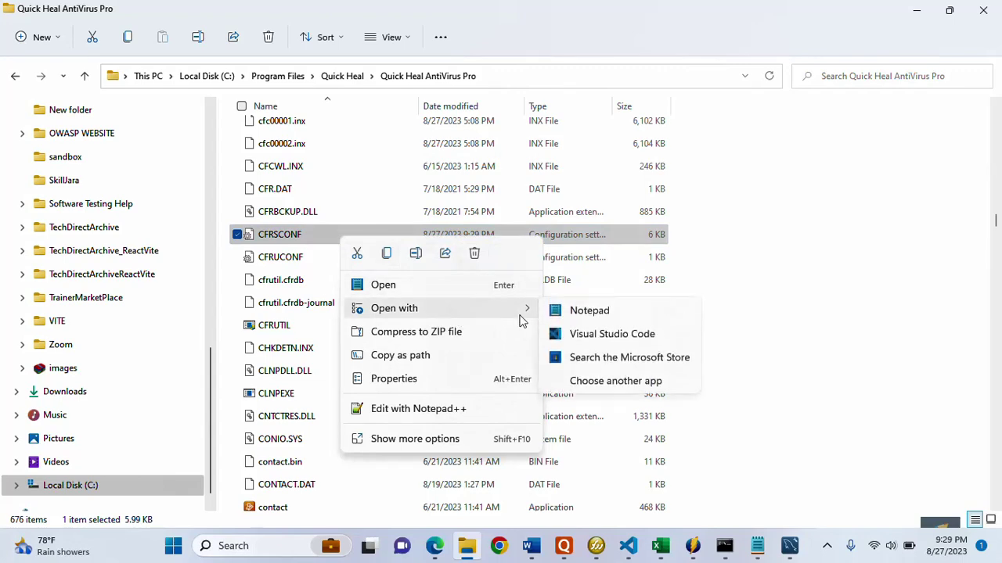
key(Escape)
key(Escape)
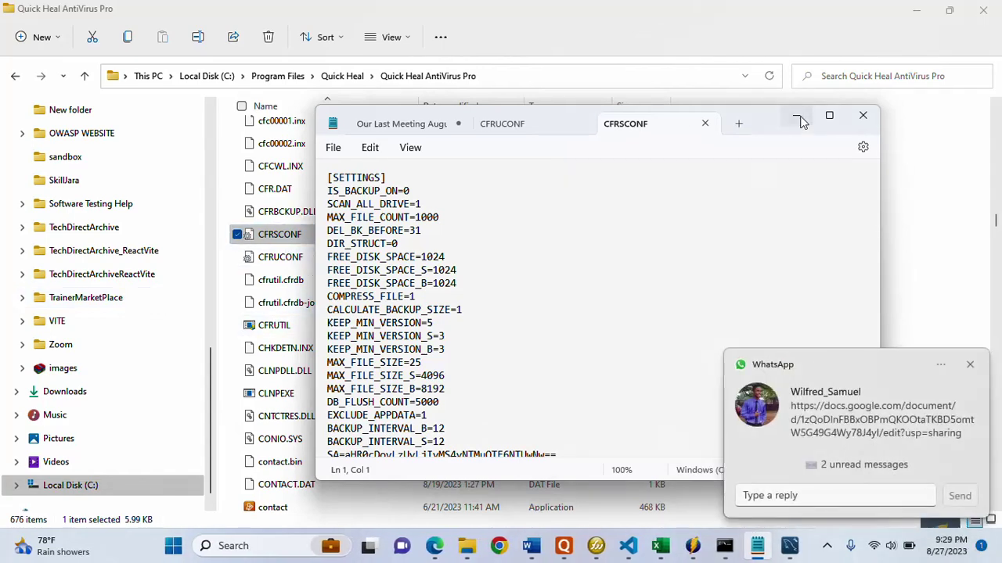
click(798, 119)
click(969, 368)
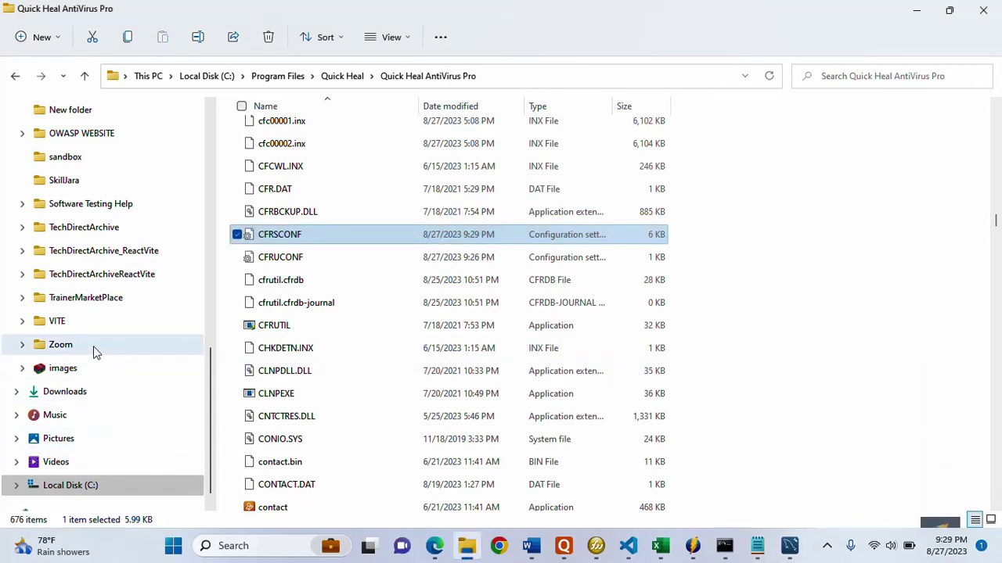
Try to open the Backup folder inside cfrbackup-ZXKMKECW on Local Disk (C:) with elevated access, and return to the drive root
click(79, 487)
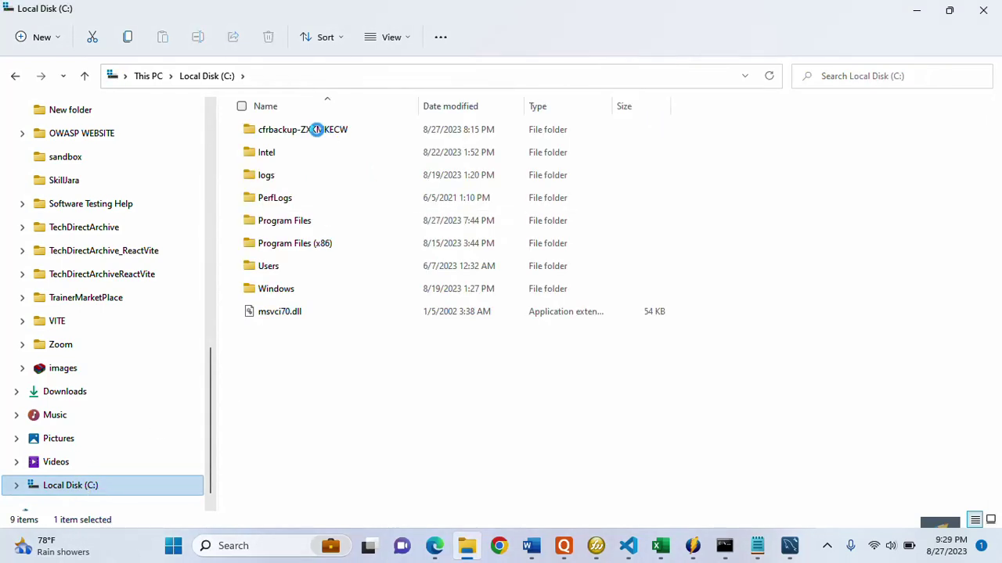
double_click(322, 130)
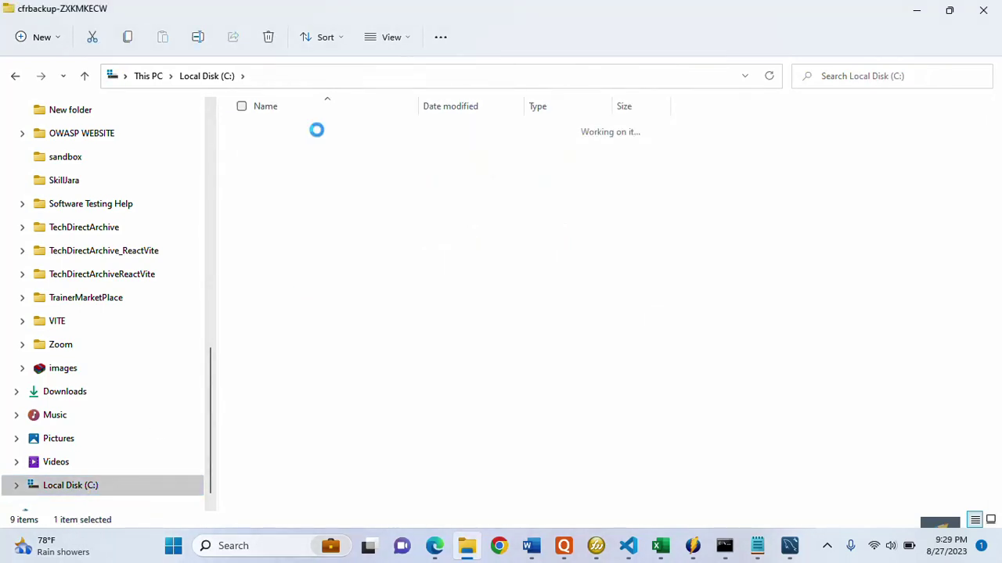
double_click(290, 130)
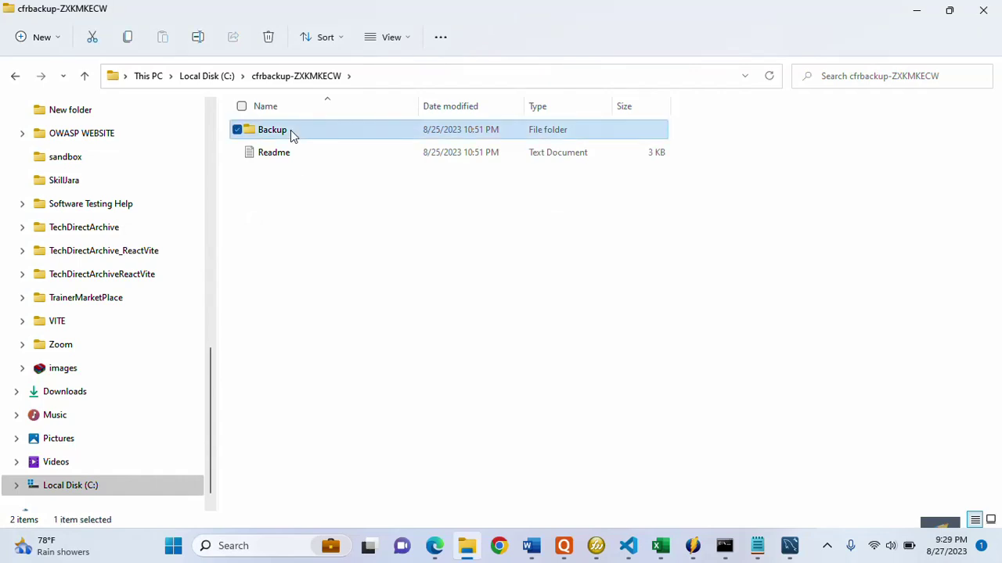
click(520, 292)
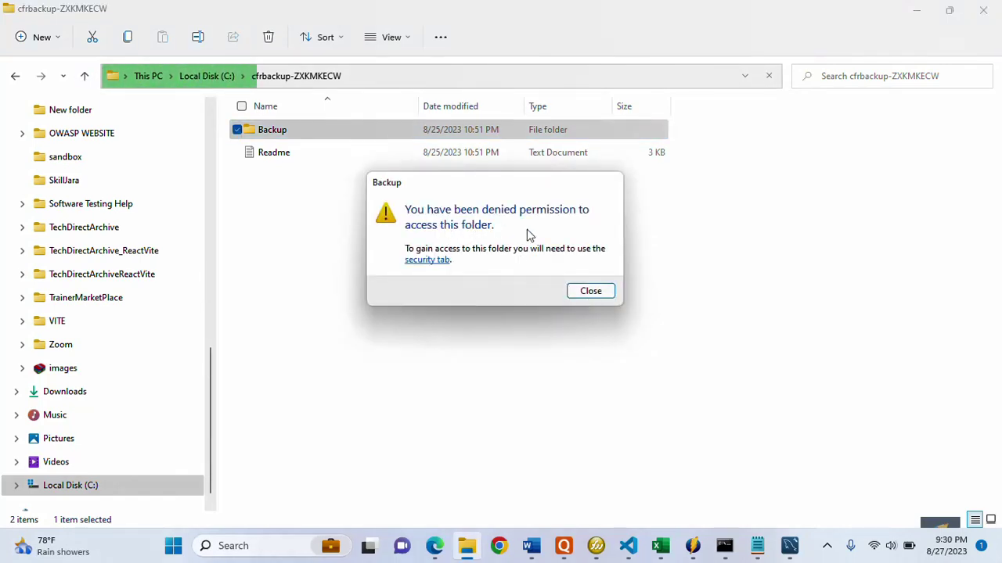
click(586, 292)
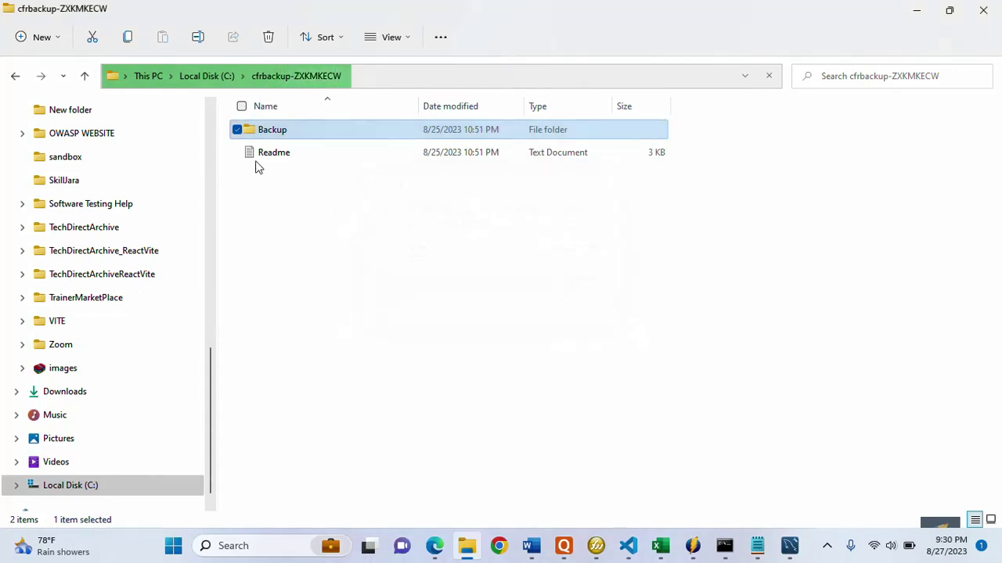
click(85, 77)
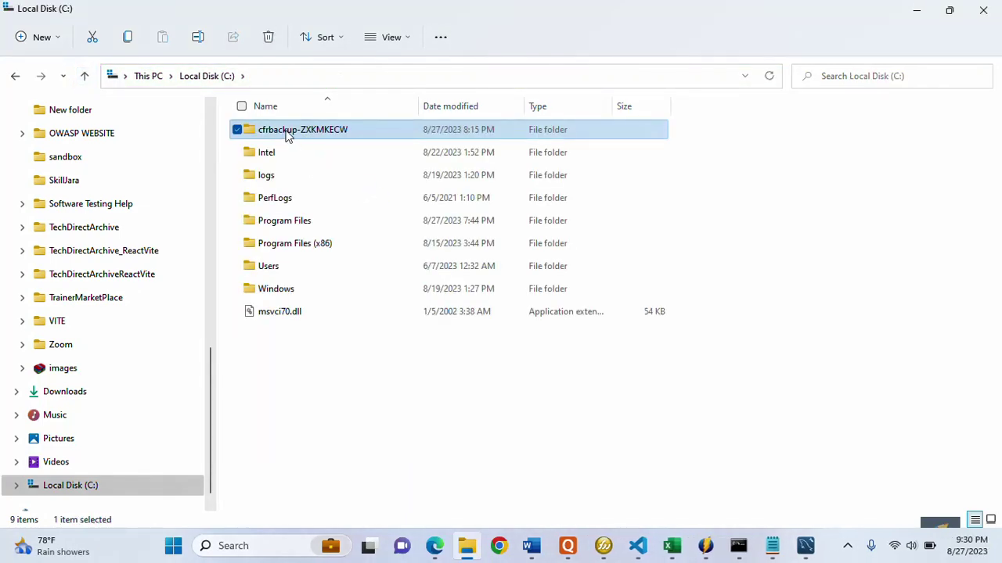
Try again to delete the cfrbackup-ZXKMKECW folder with administrator permission, dismissing the chat notification and closing the deletion dialog
right_click(288, 135)
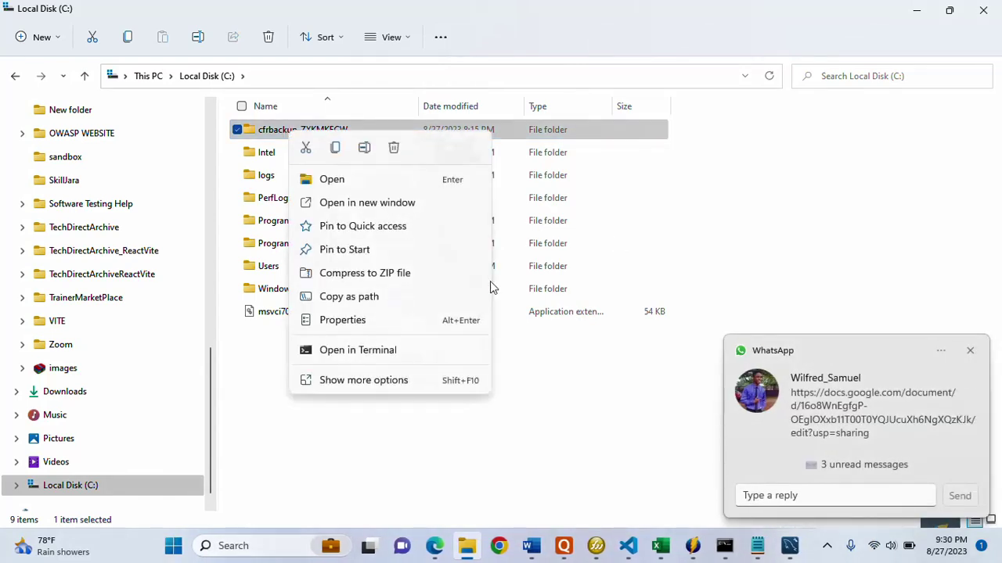
click(352, 381)
click(392, 480)
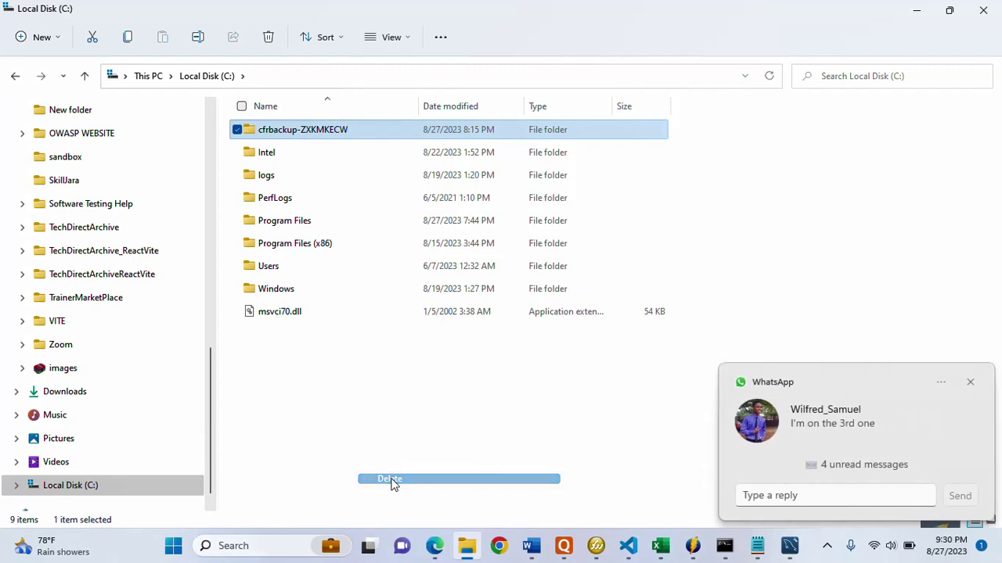
click(971, 383)
click(475, 179)
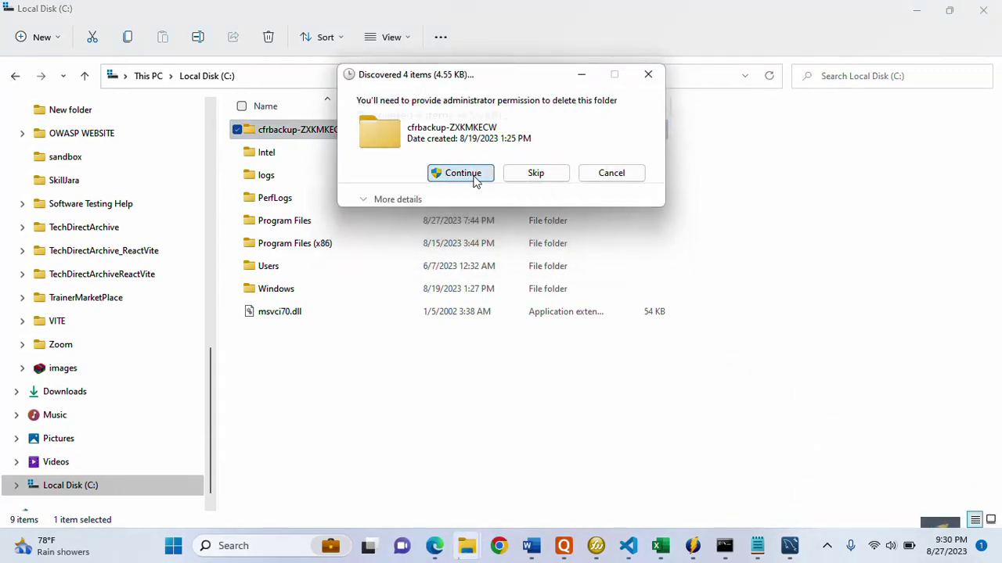
click(648, 76)
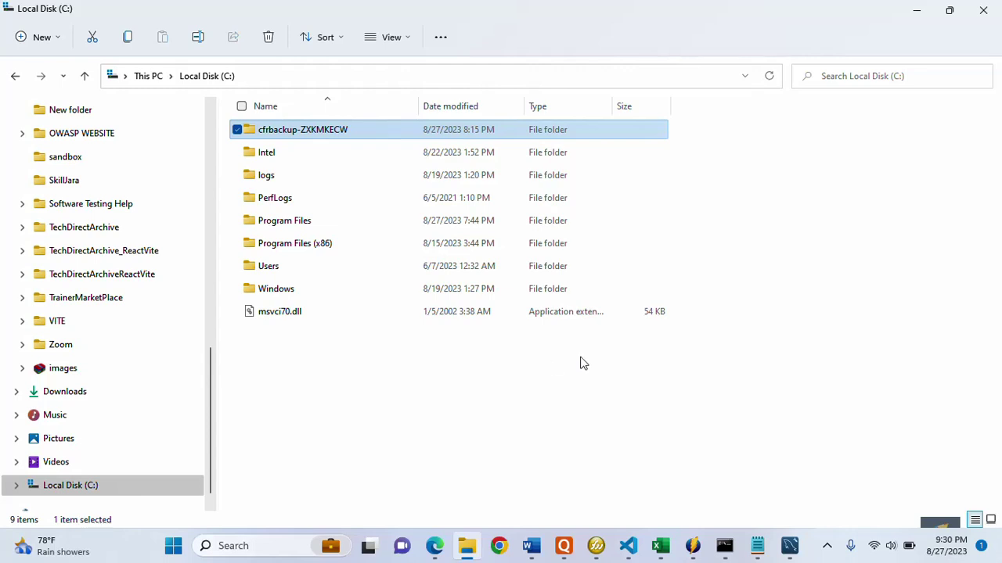
click(827, 547)
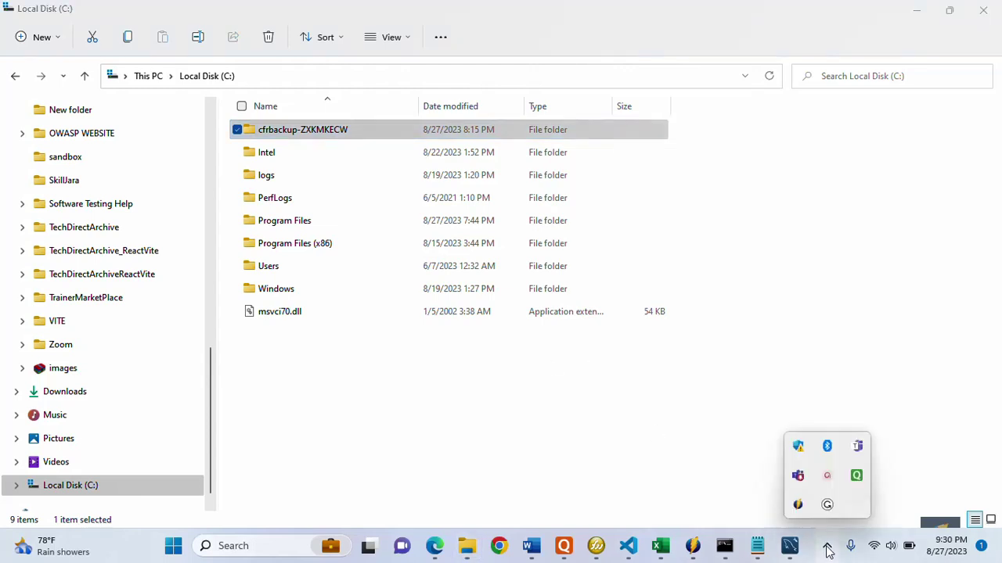
click(827, 476)
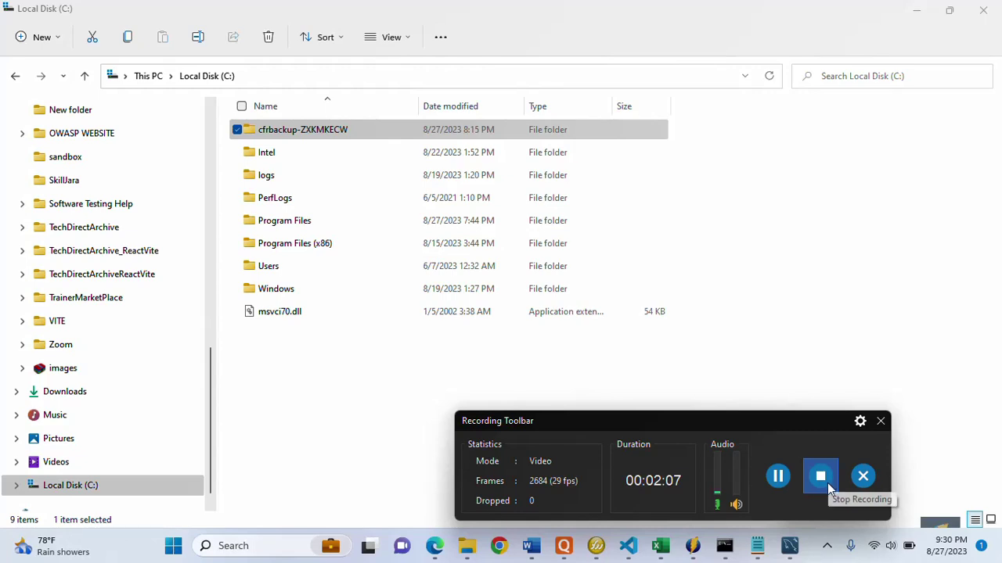
click(821, 477)
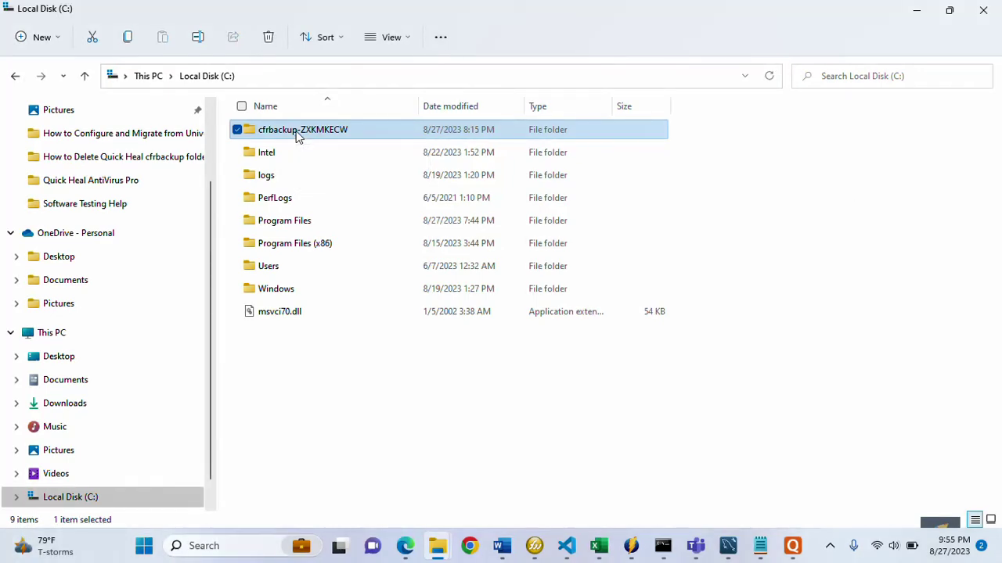
Open the properties of the cfrbackup-ZXKMKECW folder and show its security permissions
right_click(297, 137)
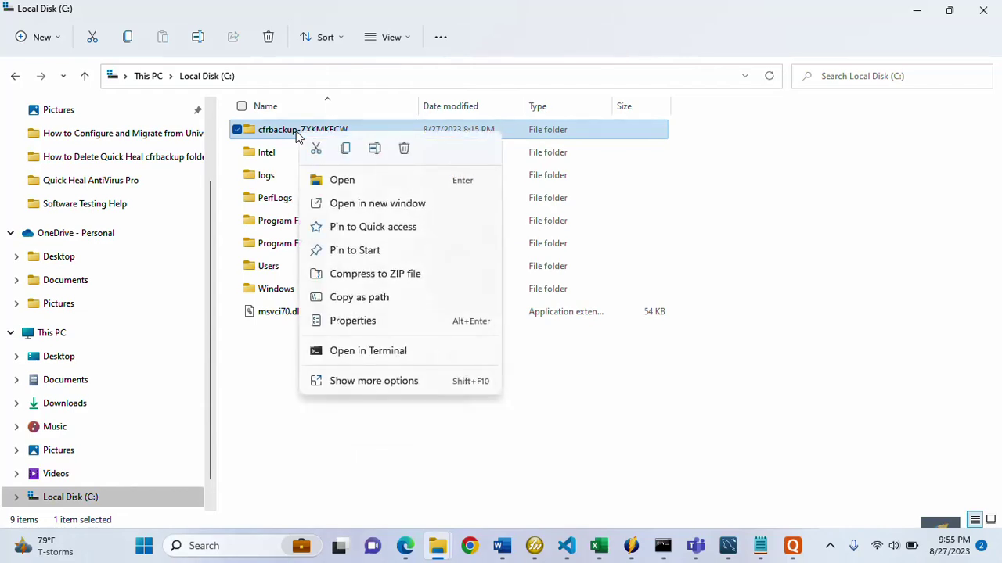
click(368, 382)
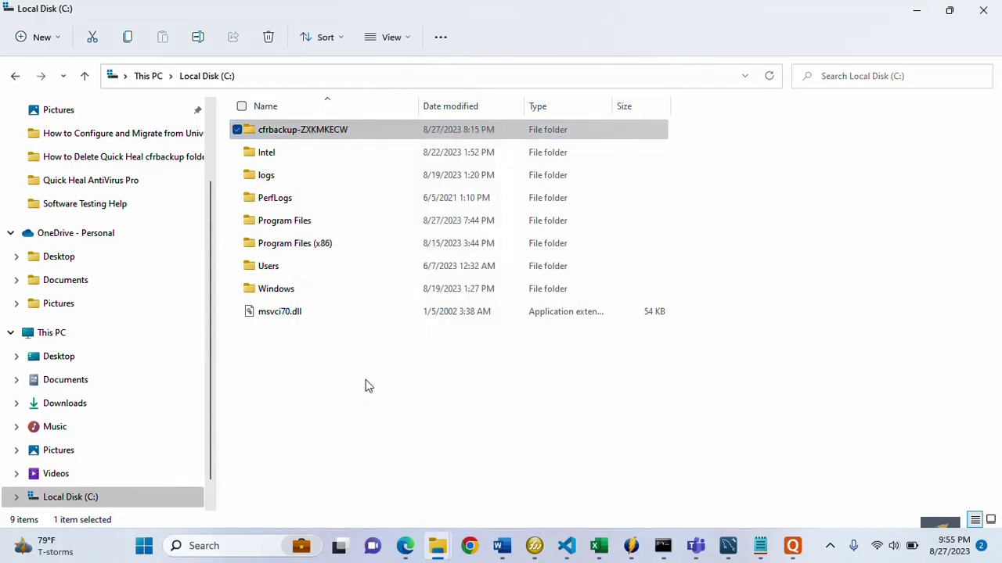
click(416, 517)
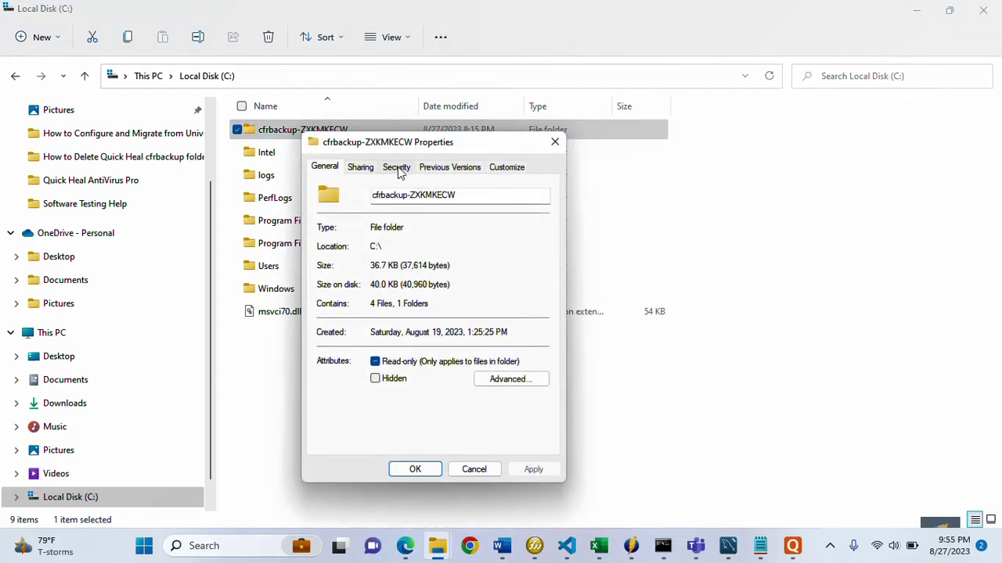
click(397, 168)
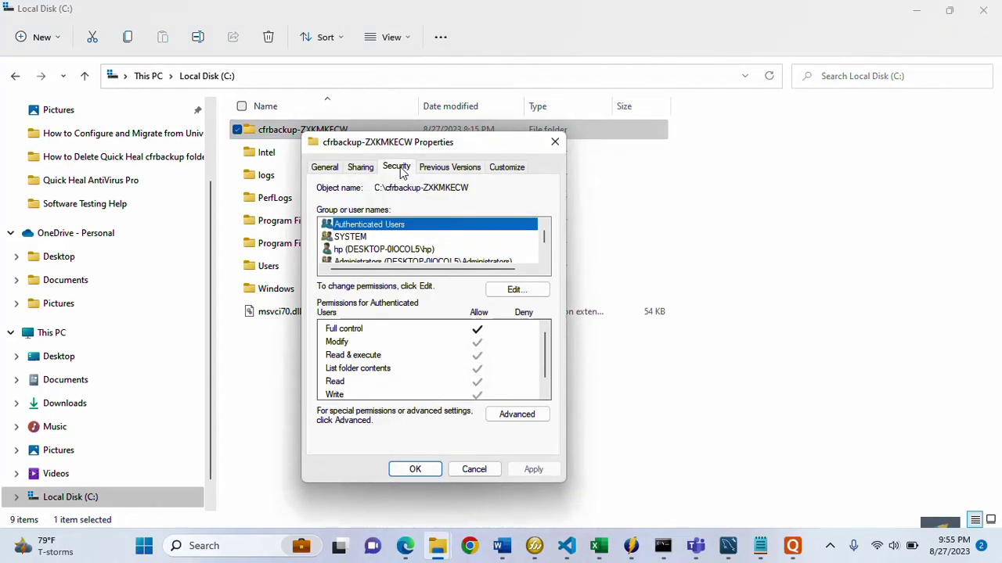
Review the hp user's permissions, then replace all child object permission entries with inheritable ones from the cfrbackup-ZXKMKECW folder and close its properties
click(362, 251)
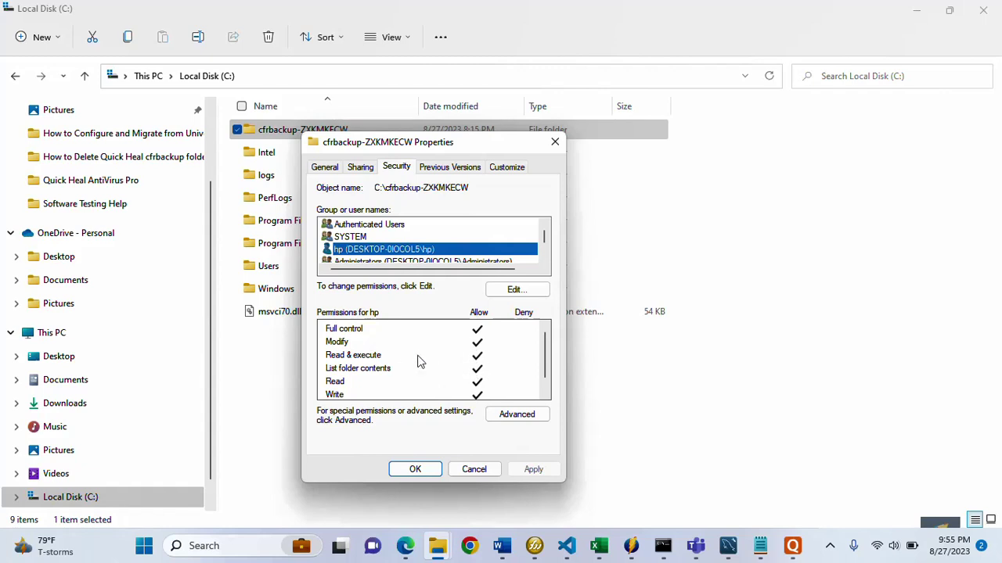
click(518, 416)
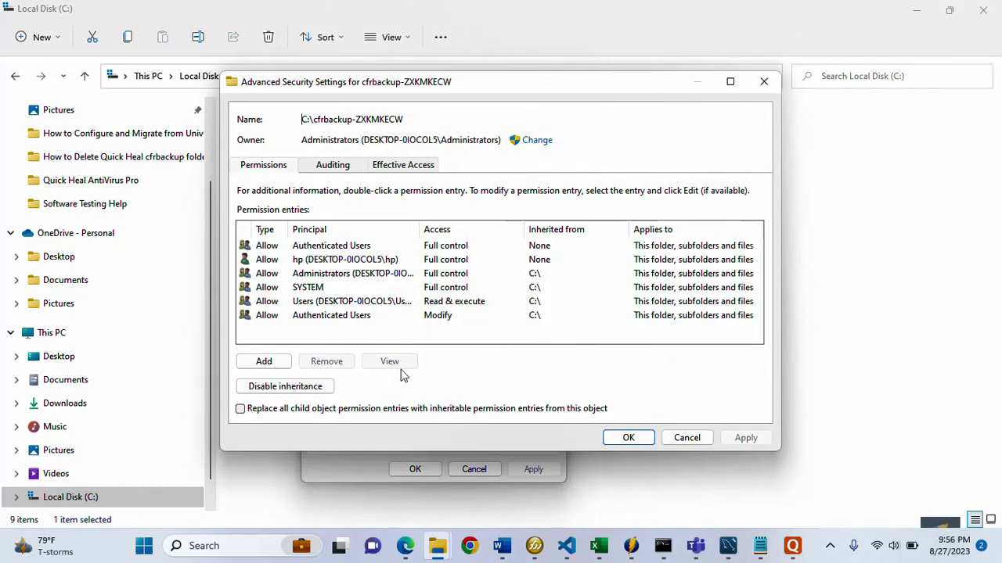
click(241, 410)
click(745, 438)
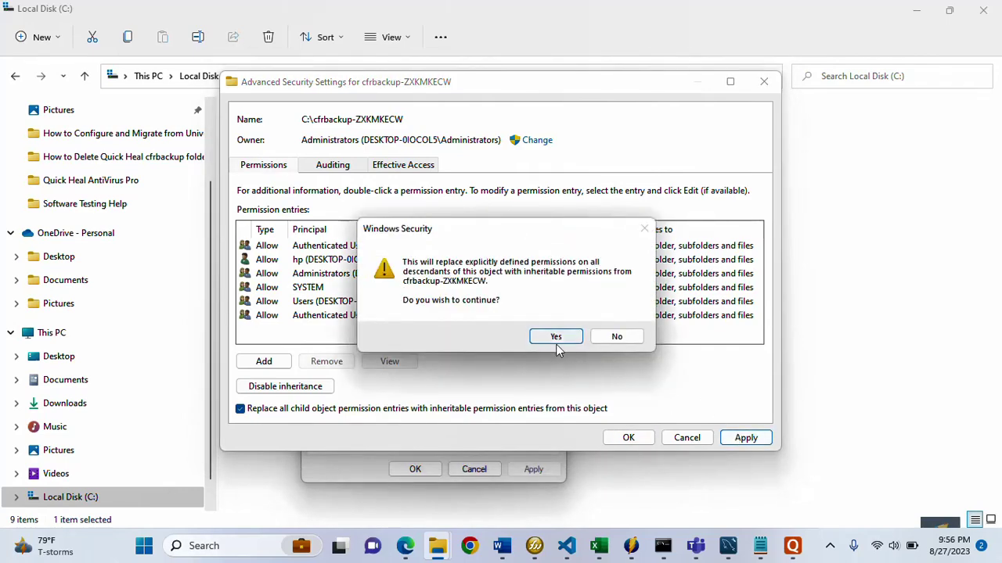
click(557, 343)
click(634, 439)
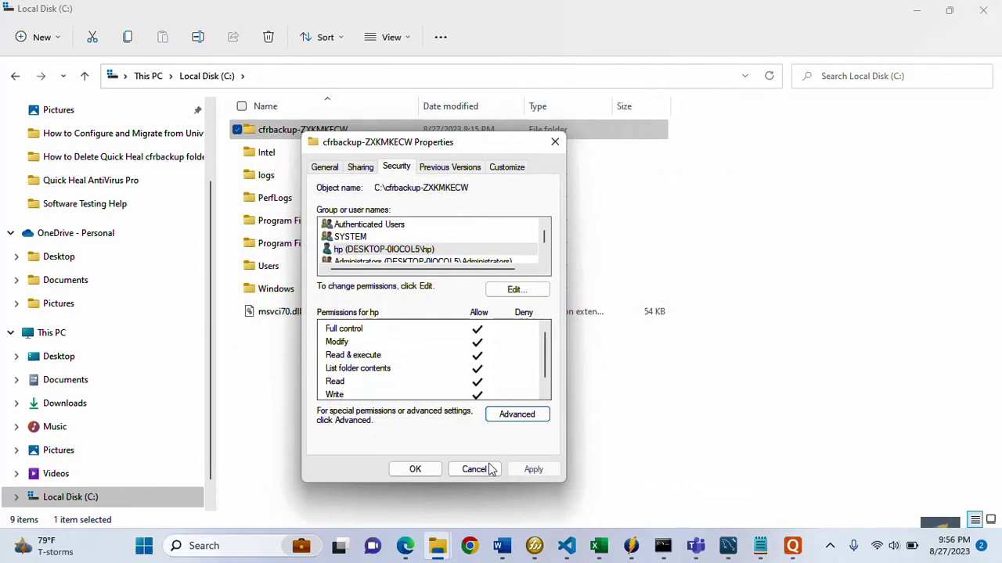
click(414, 470)
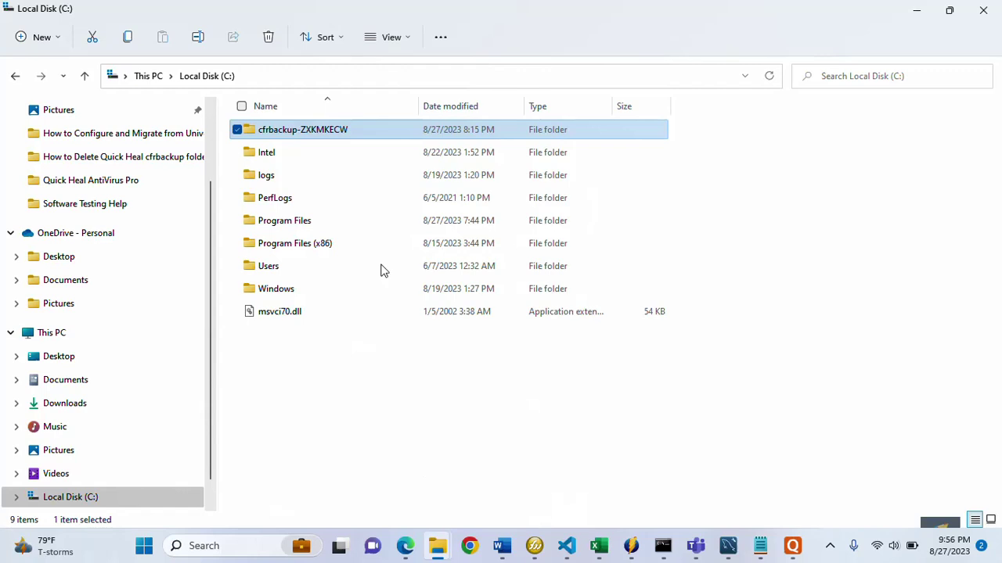
Open the Backup folder inside cfrbackup-ZXKMKECW to check access to its files, and return to the root of Local Disk (C:)
mouse_move(275, 140)
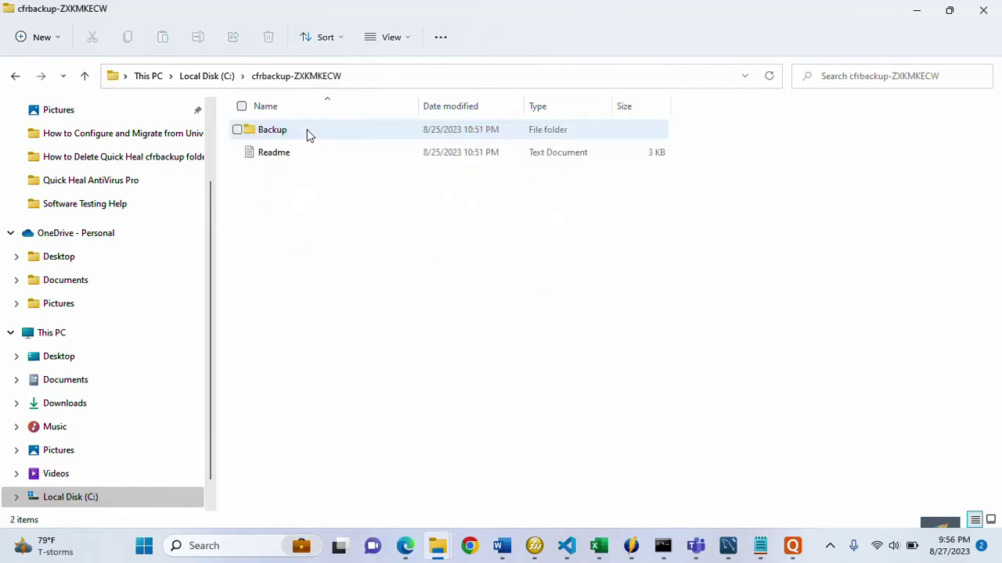
click(273, 134)
double_click(272, 134)
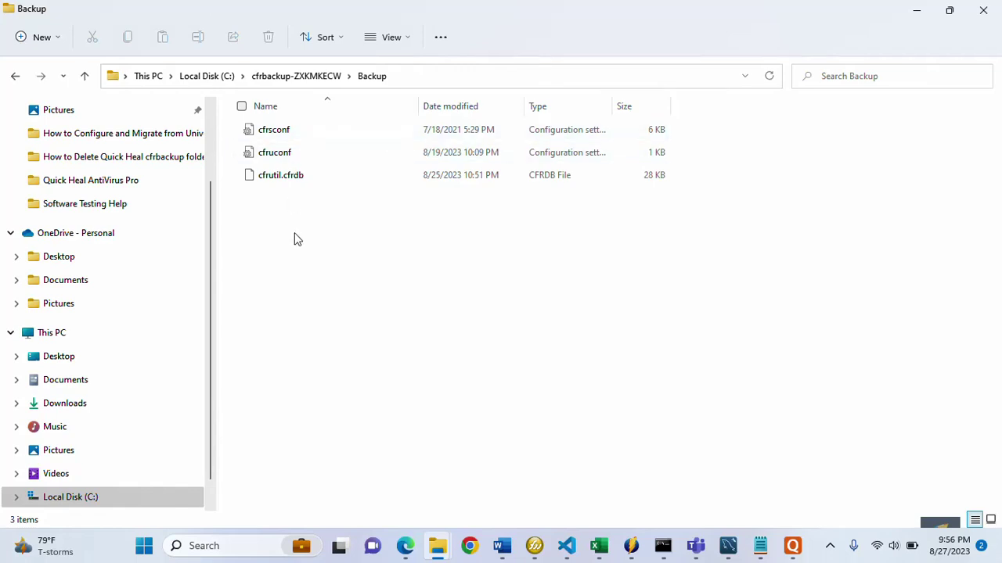
click(87, 78)
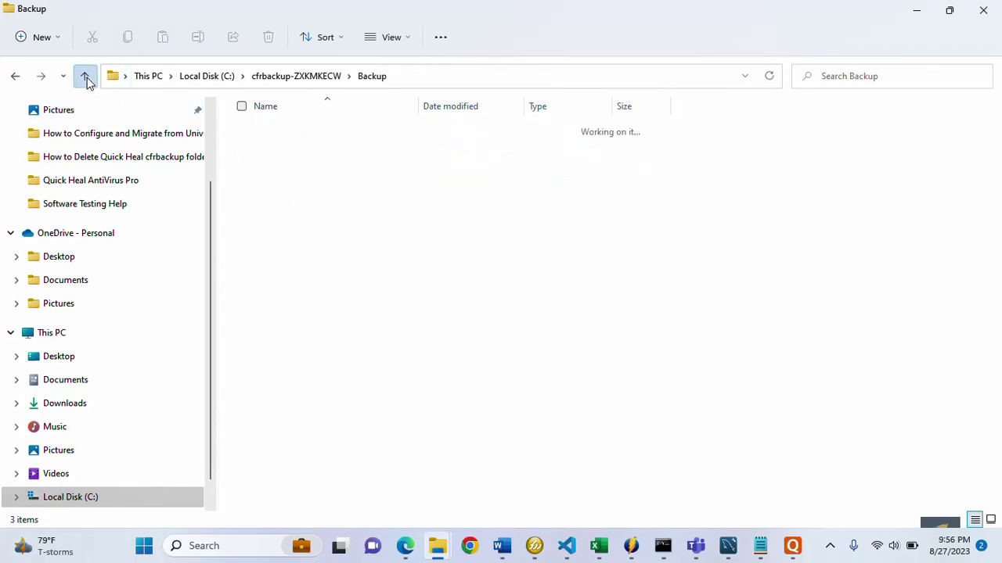
click(86, 78)
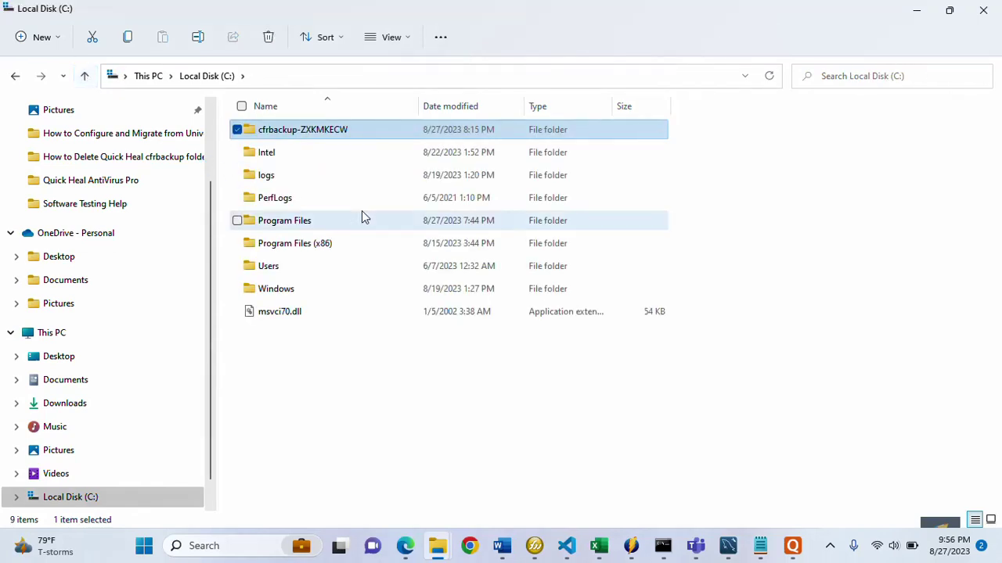
Delete the cfrbackup-ZXKMKECW folder from Local Disk (C:)
mouse_move(274, 133)
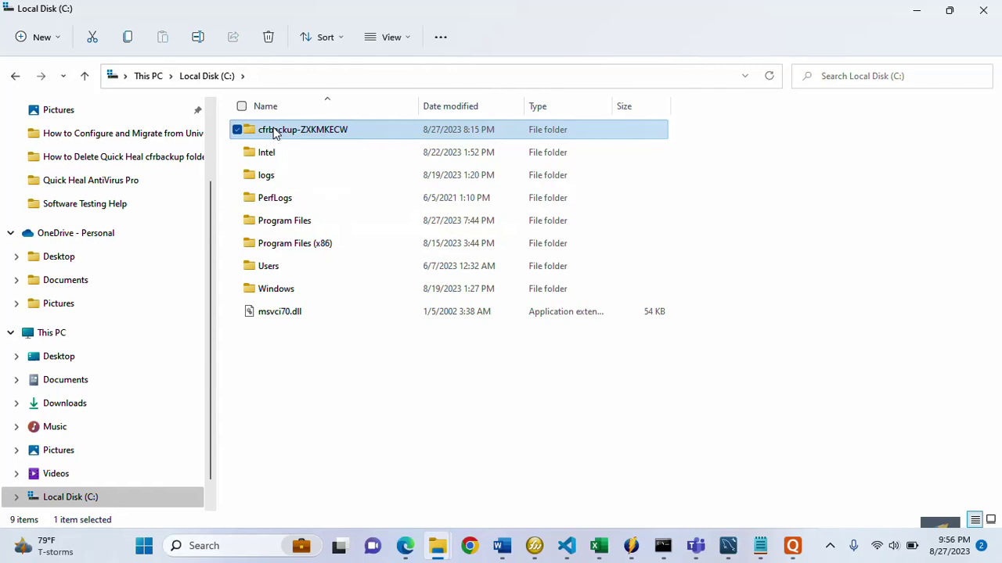
right_click(274, 132)
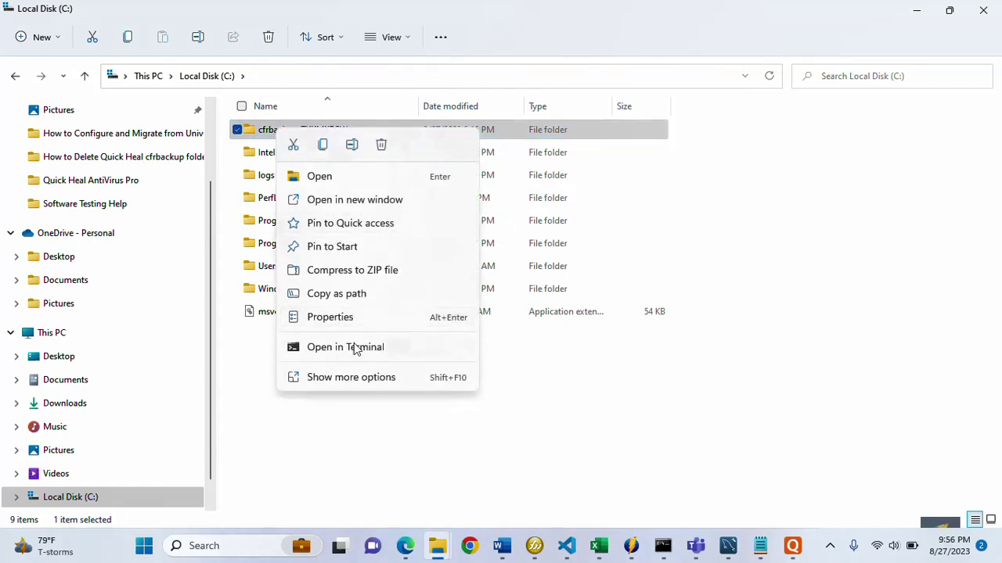
click(329, 378)
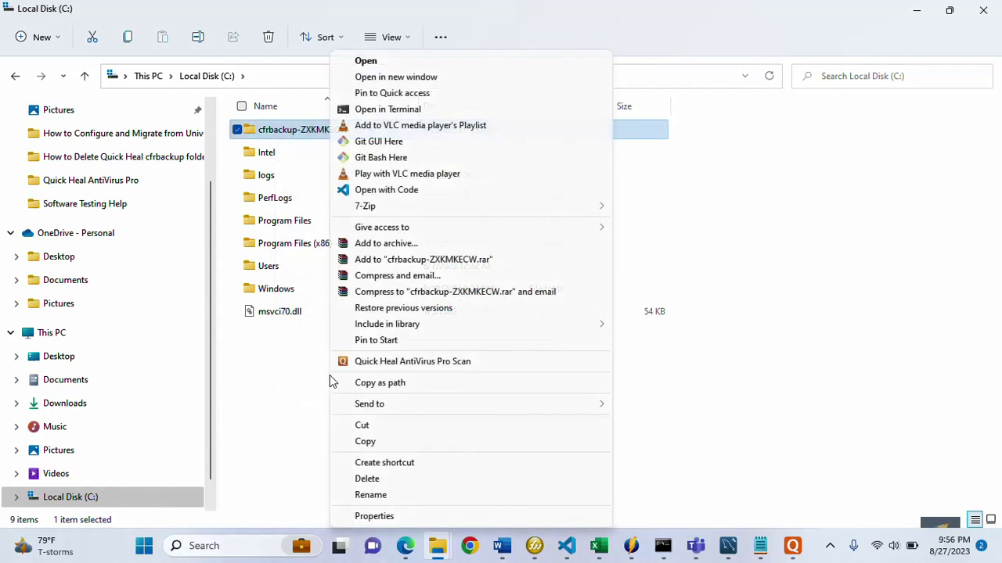
click(398, 479)
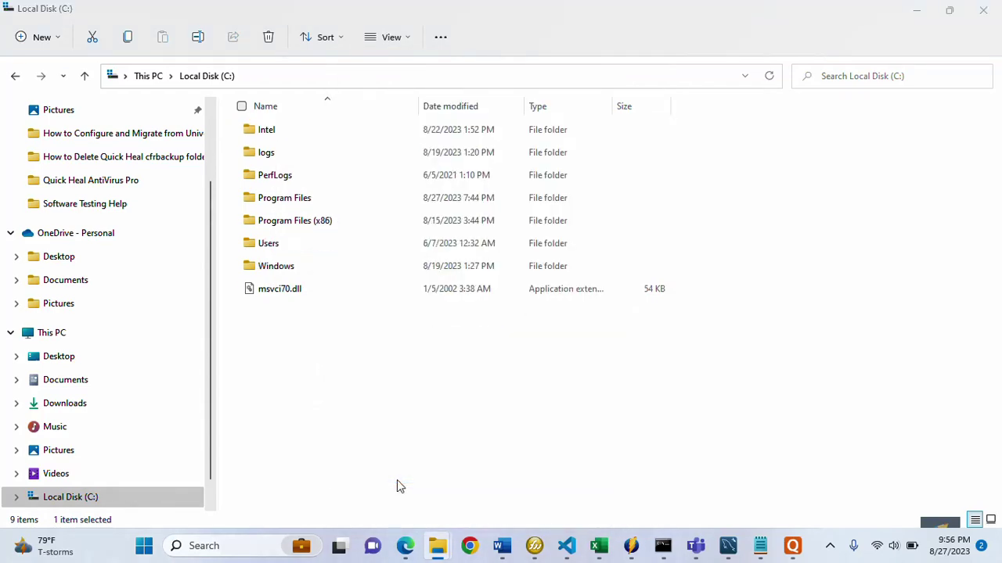